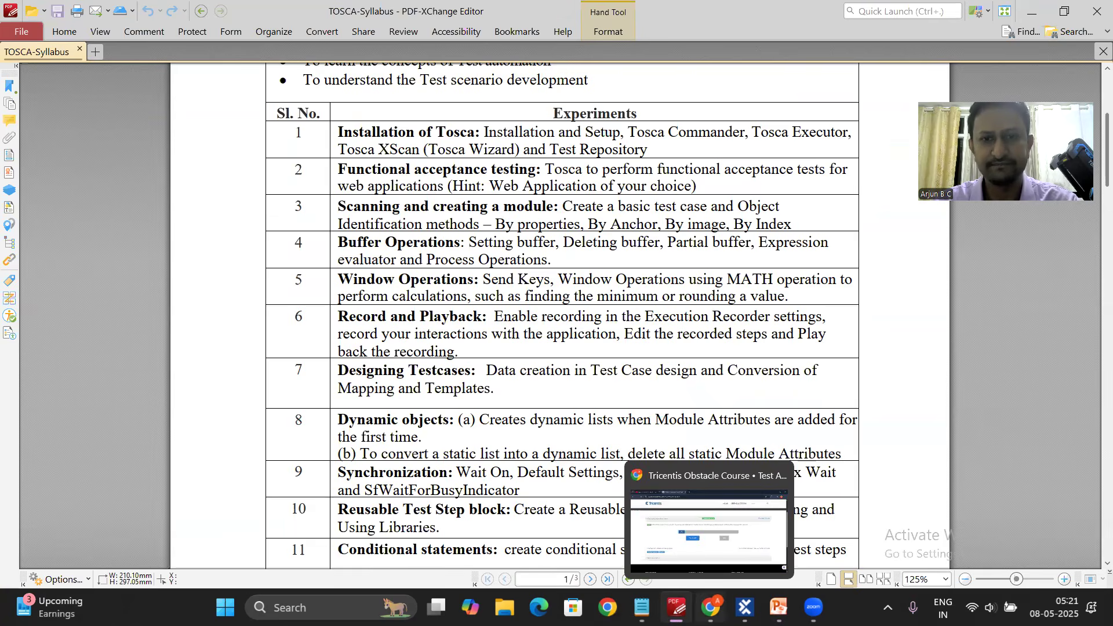
Switch to the Tricentis Obstacle Course page in Chrome and try Calculate, followed by Send once it is enabled.
left_click(711, 607)
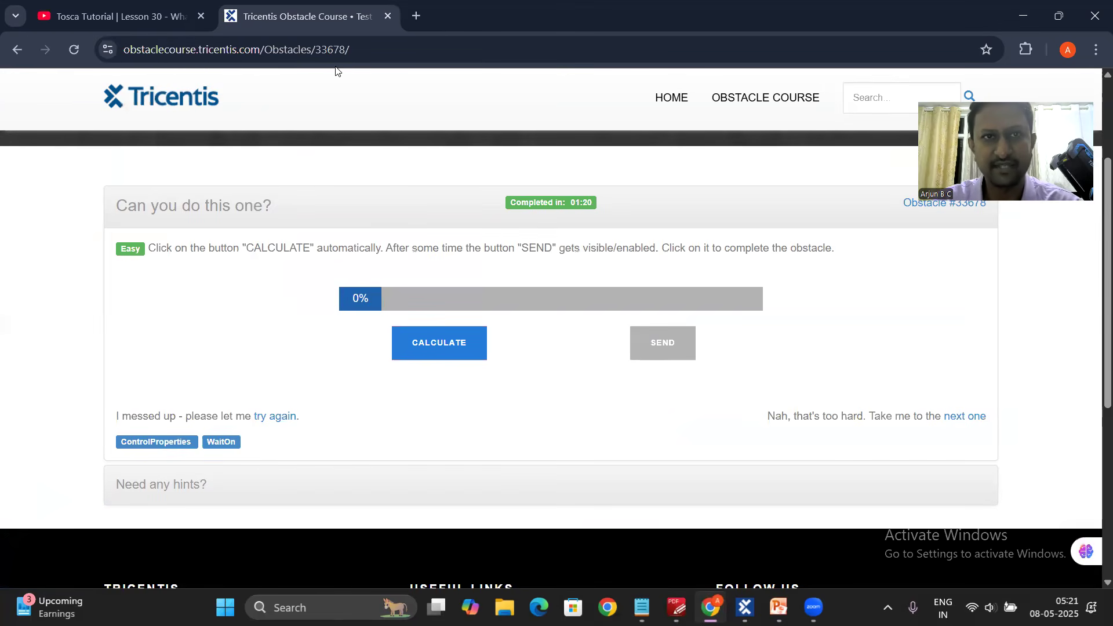
left_click_drag(355, 50, 115, 59)
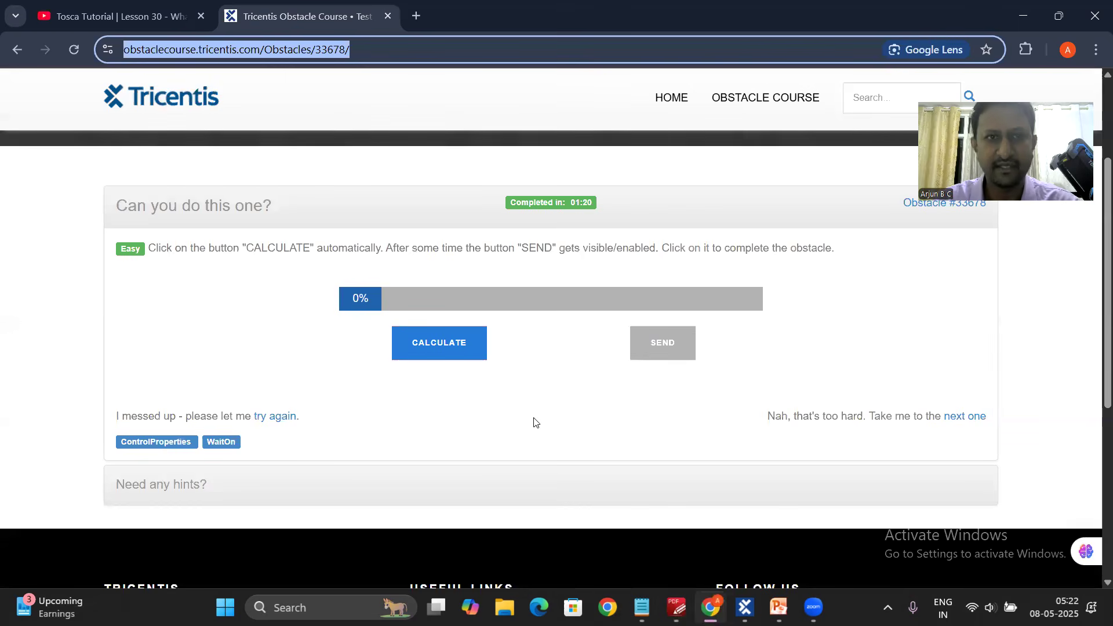
left_click(520, 390)
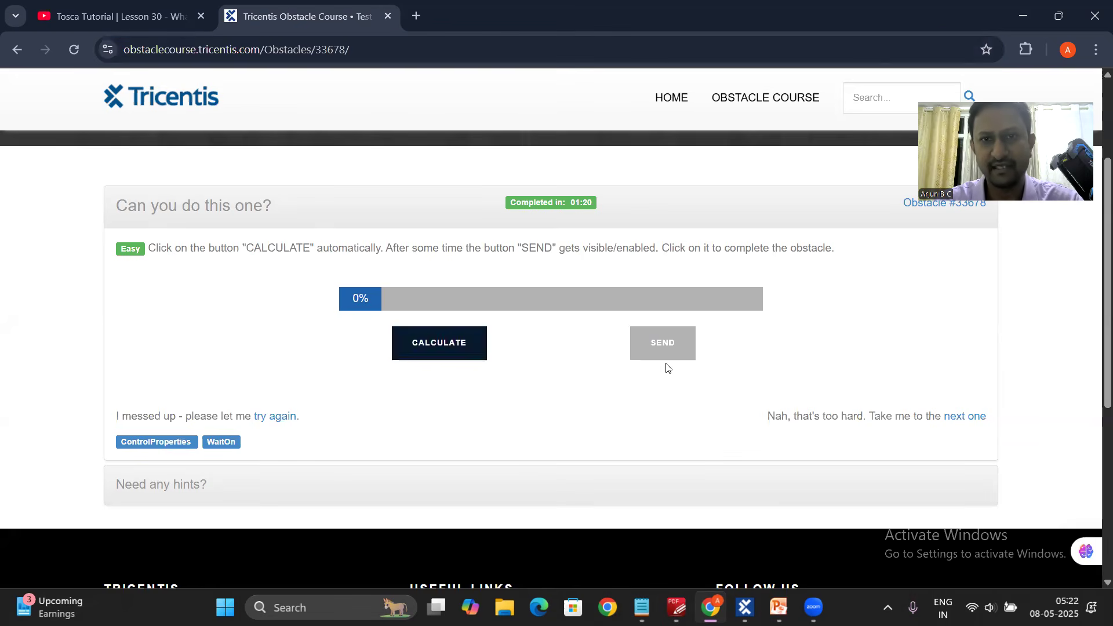
left_click(455, 355)
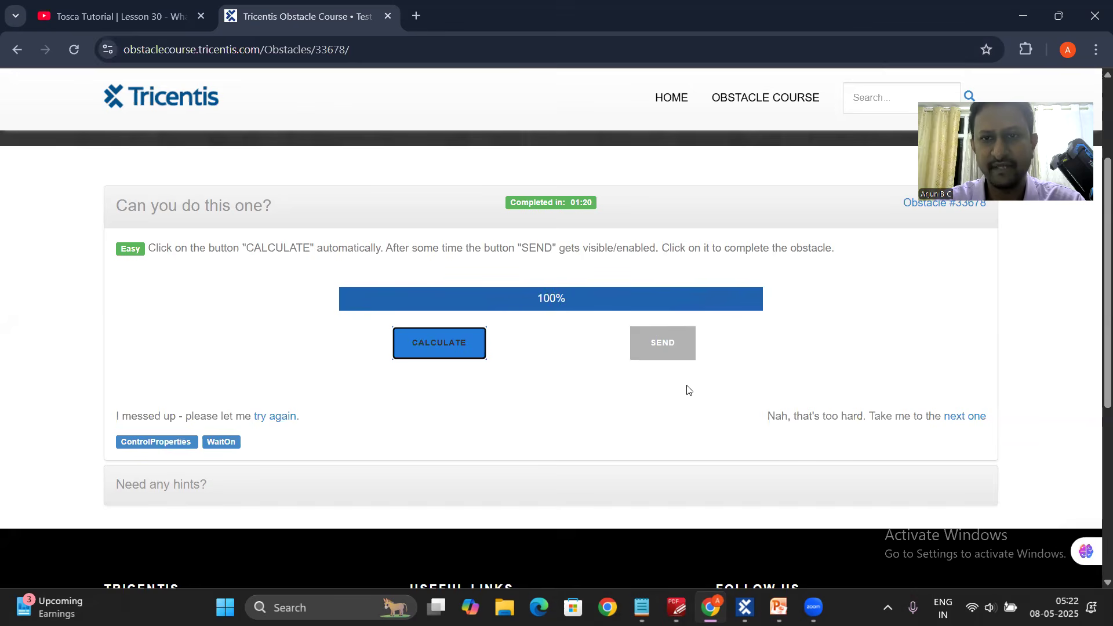
left_click(675, 355)
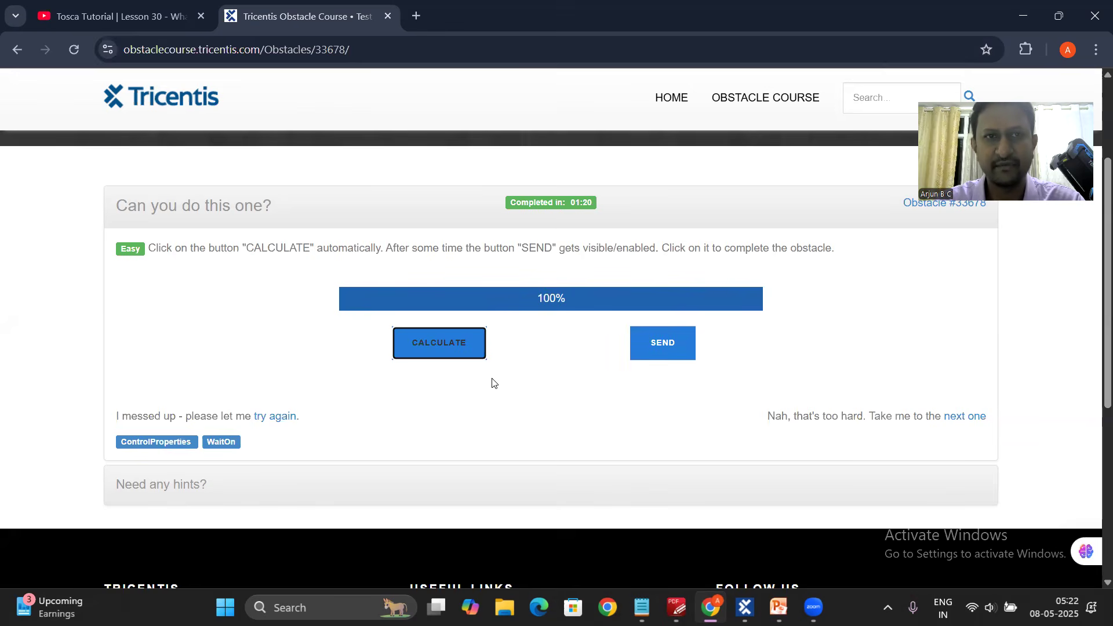
Reload the obstacle page and run the calculation again.
left_click(374, 59)
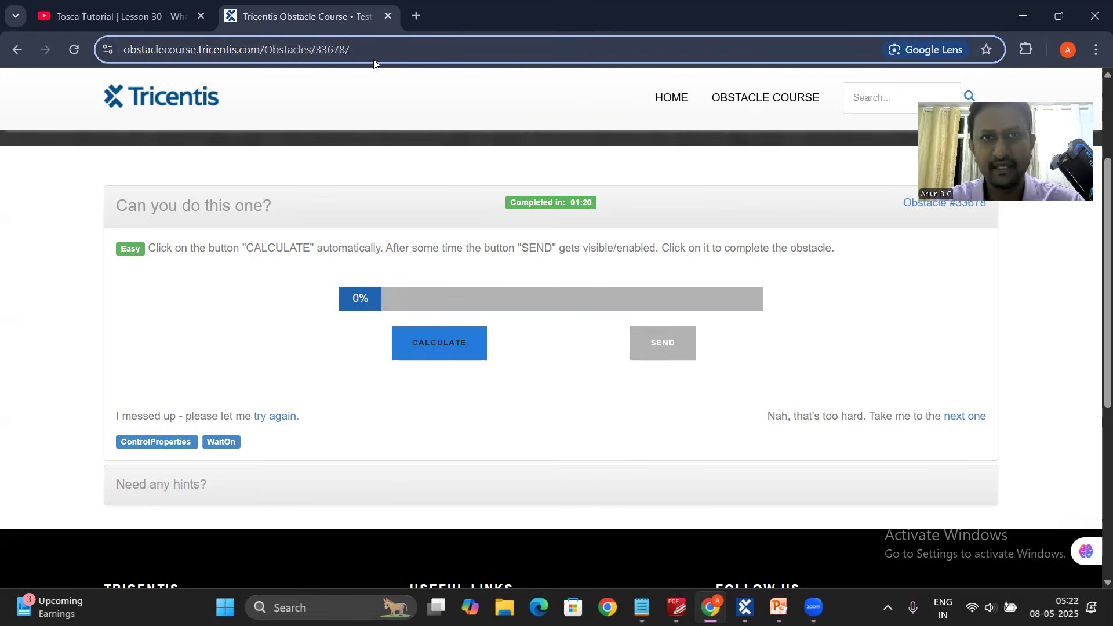
key("Return")
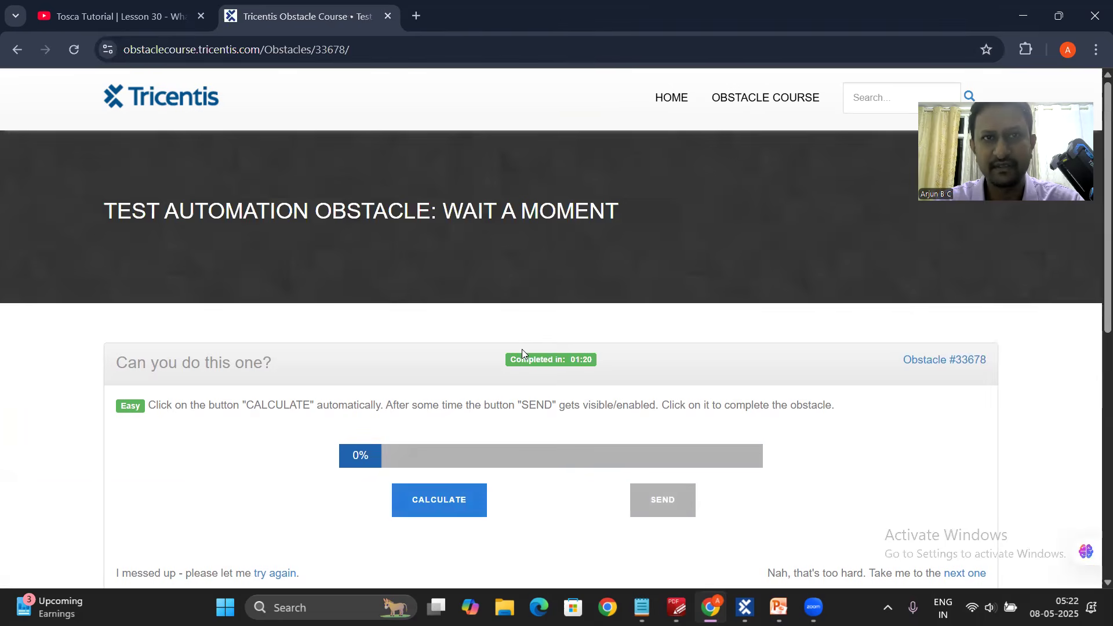
scroll(522, 349, "down", 4)
scroll(472, 373, "up", 1)
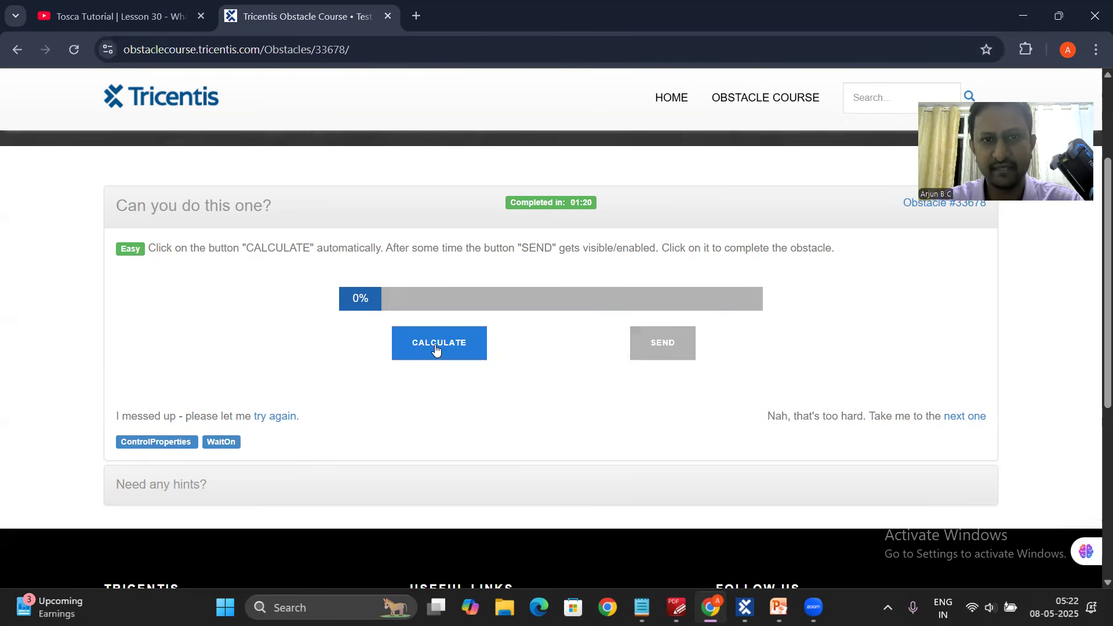
left_click(436, 348)
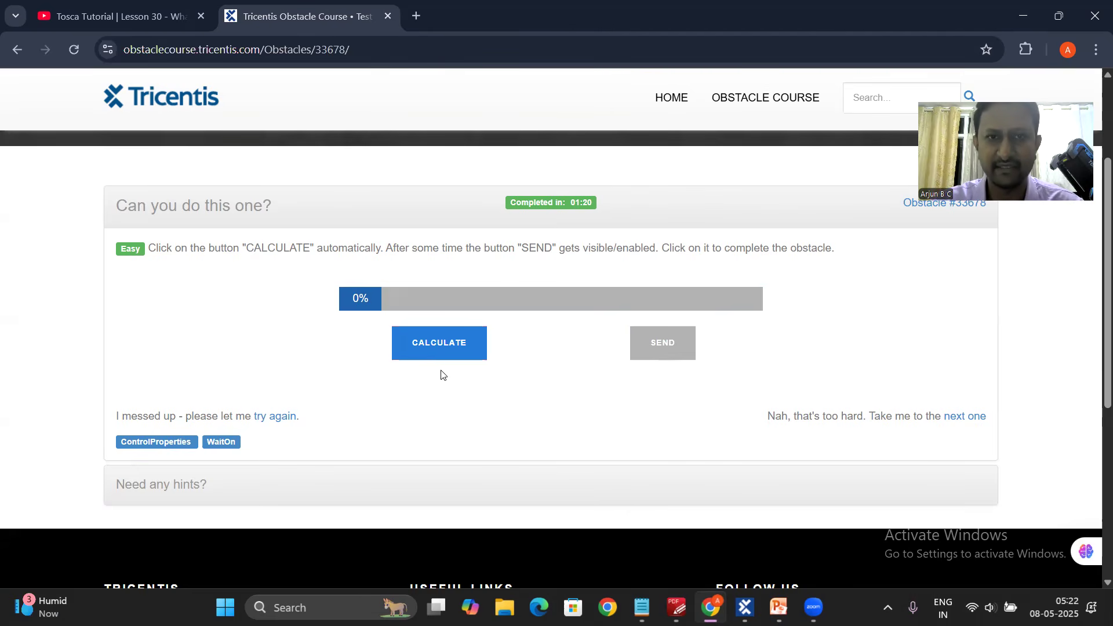
Repeat the calculation to examine when the Send button becomes enabled, and refresh the obstacle page.
left_click(447, 352)
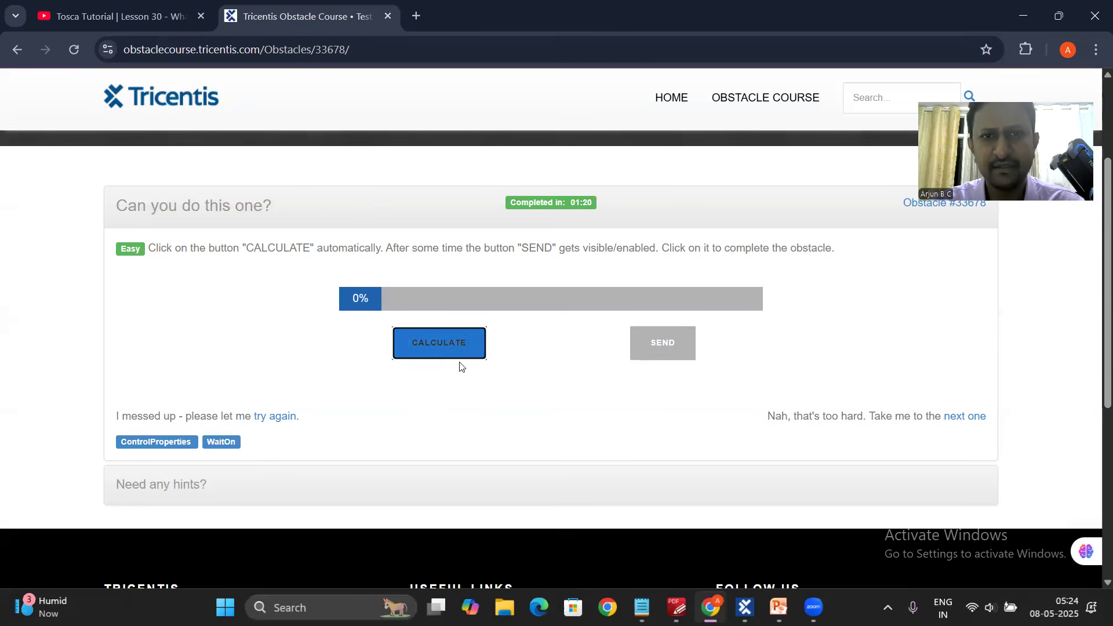
left_click(439, 353)
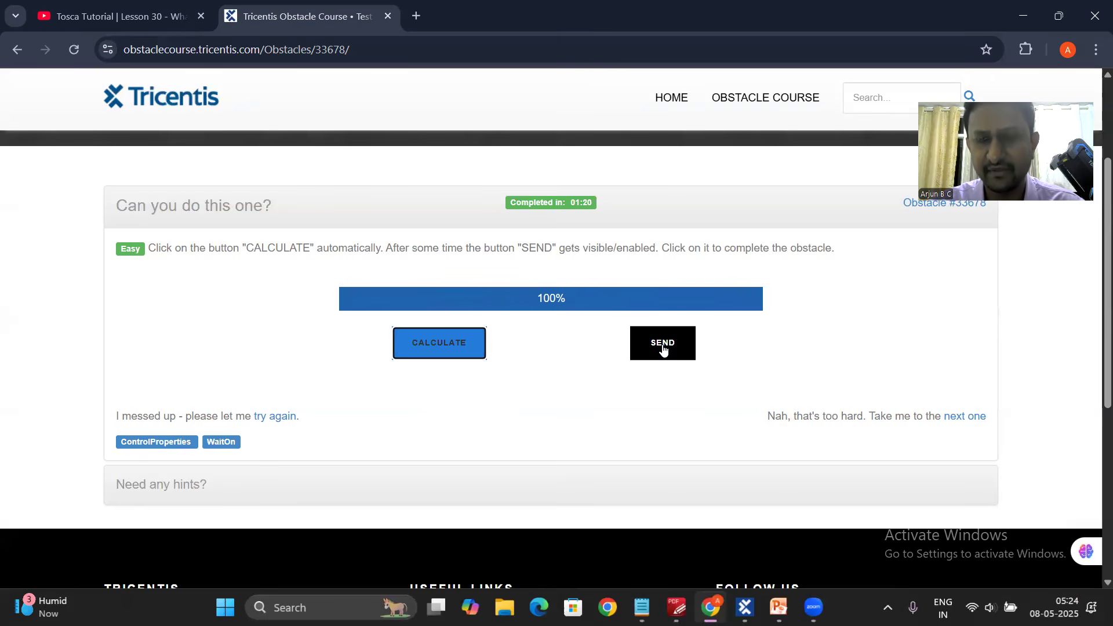
left_click(460, 336)
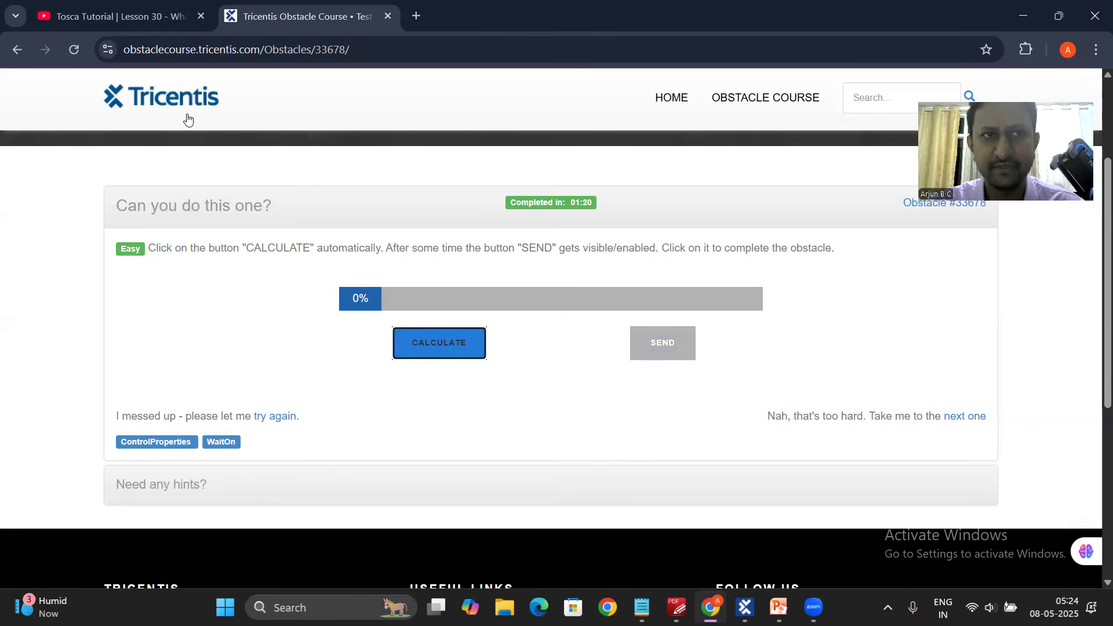
left_click(75, 50)
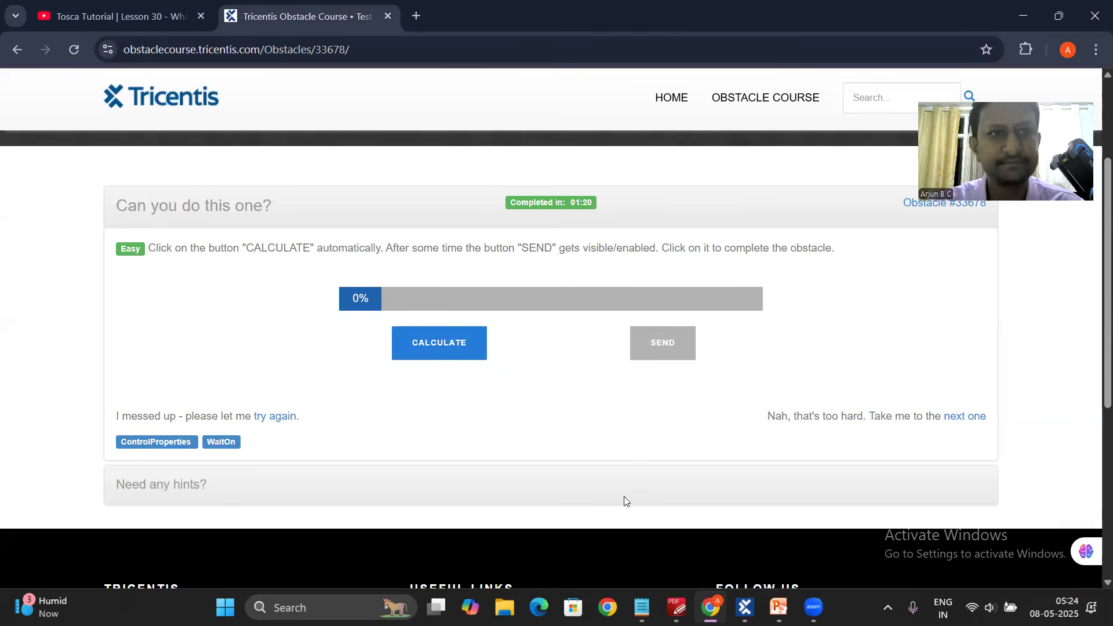
Switch to Tosca Commander and create a folder named Wait-on under Modules.
key("alt+Tab")
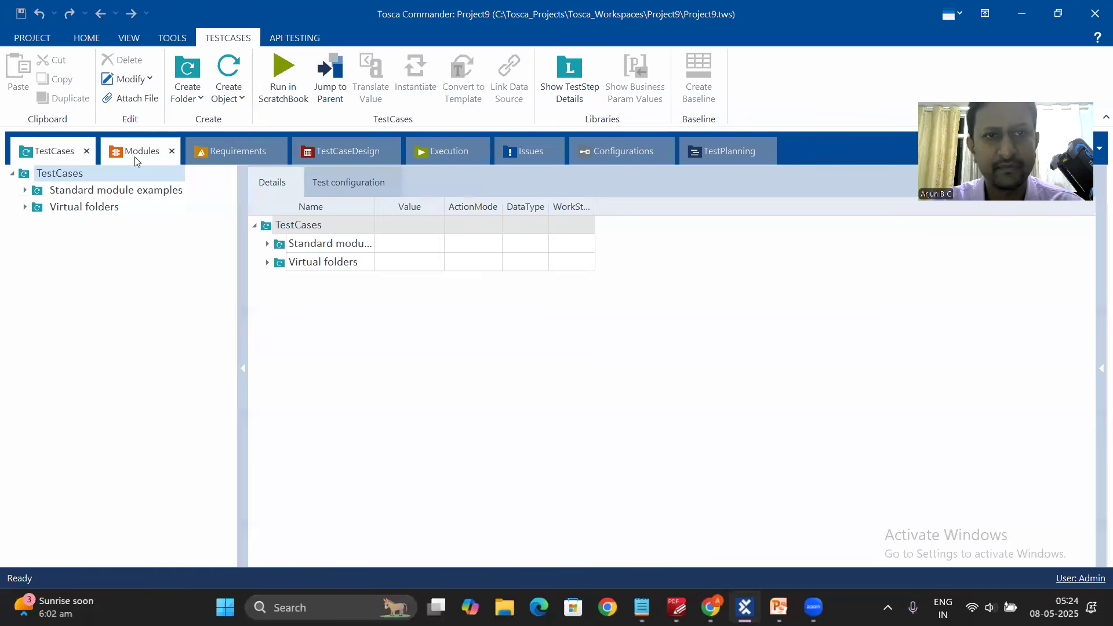
left_click(135, 158)
right_click(291, 283)
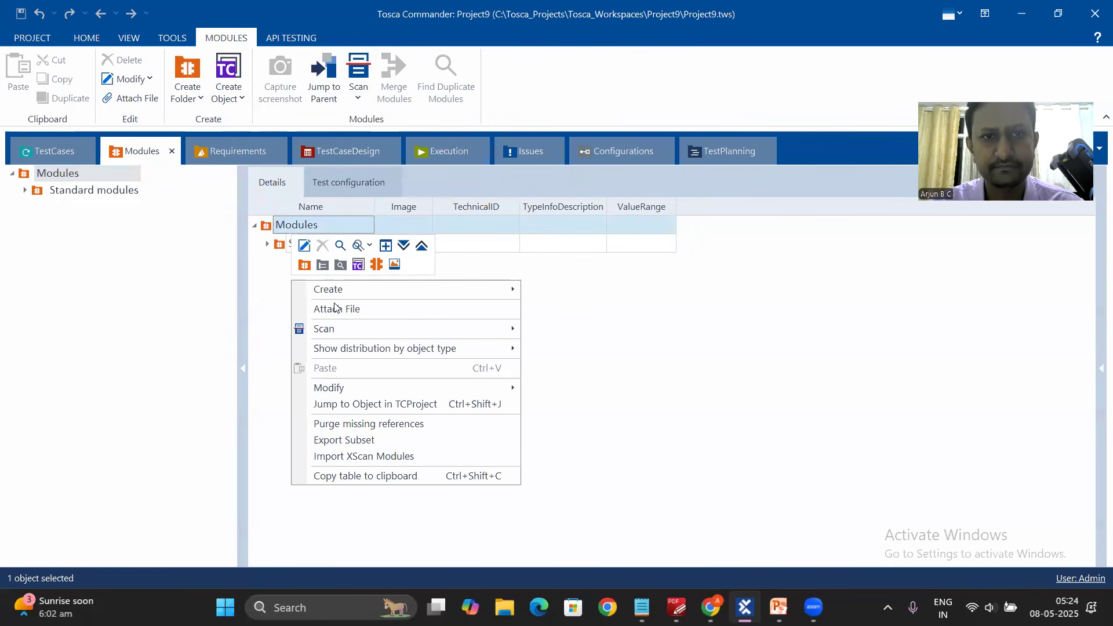
key("ctrl+n")
key("ctrl+f")
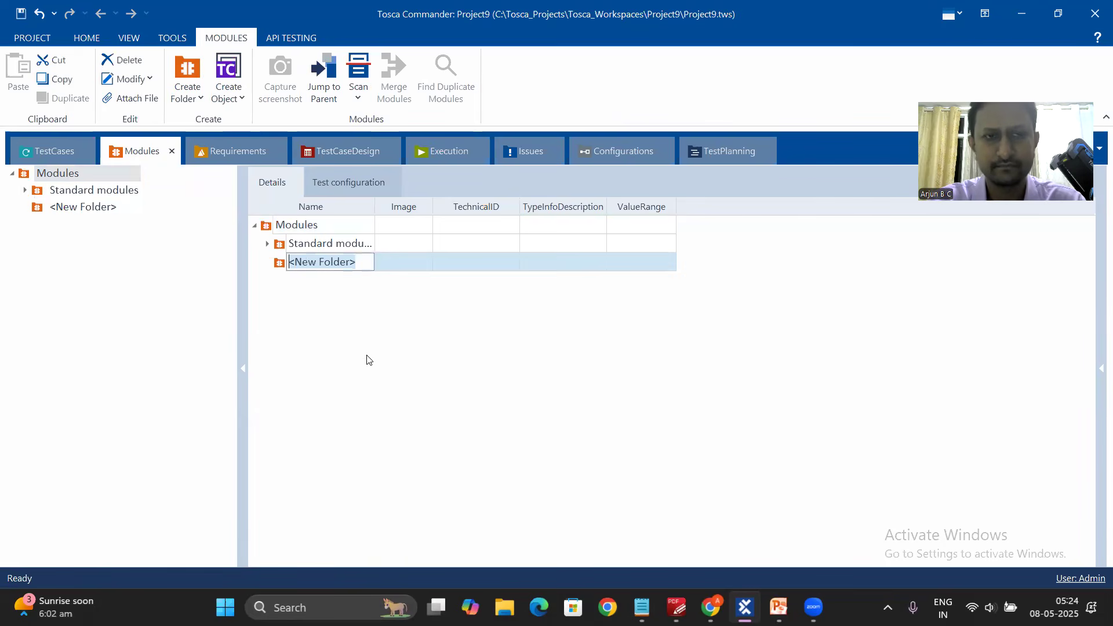
type("Wait-on")
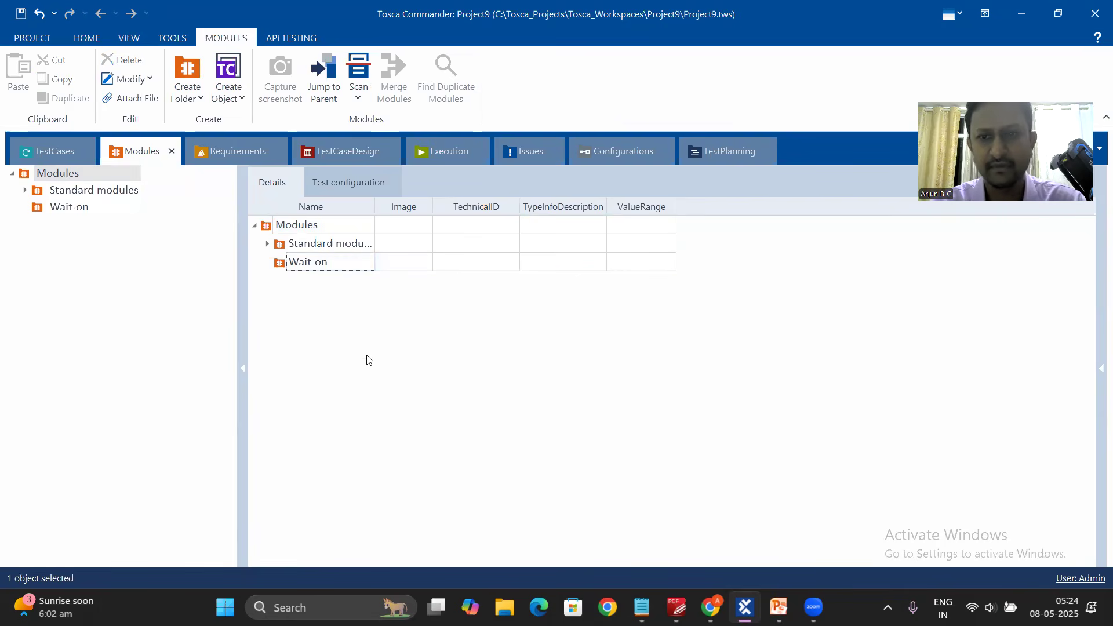
Start an application scan from the Wait-on module folder on the Tricentis Obstacle Course browser window.
right_click(302, 263)
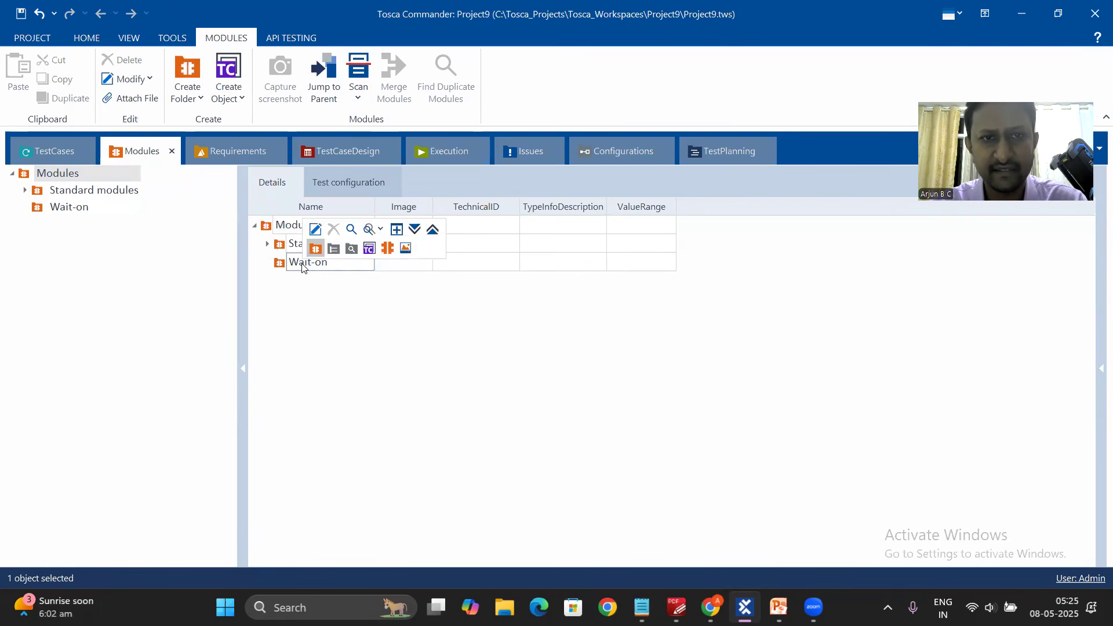
mouse_move(467, 310)
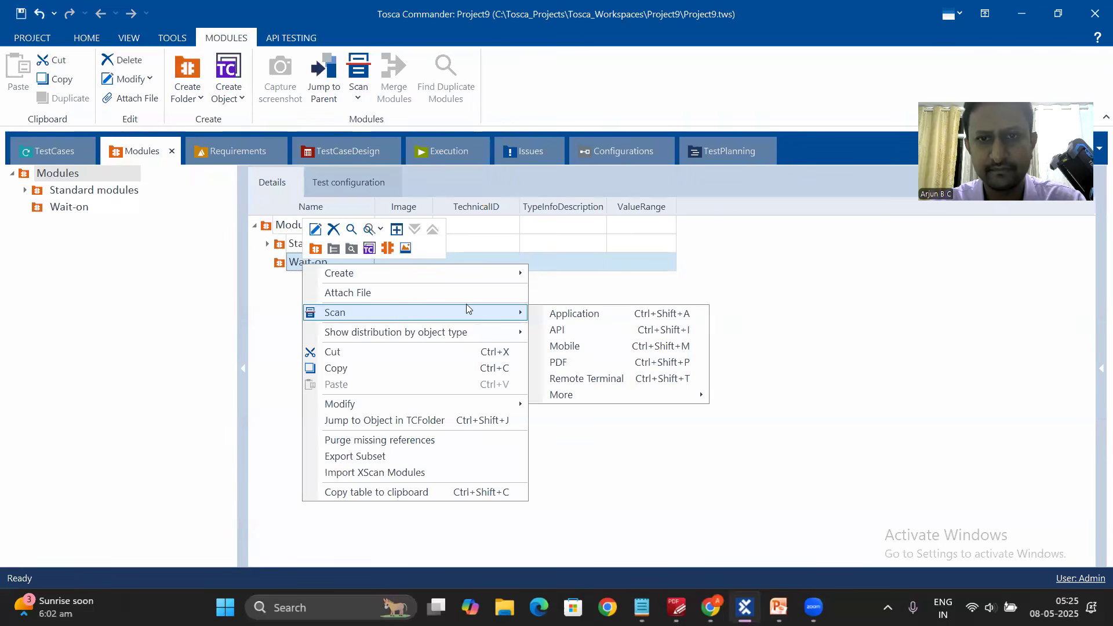
left_click(584, 316)
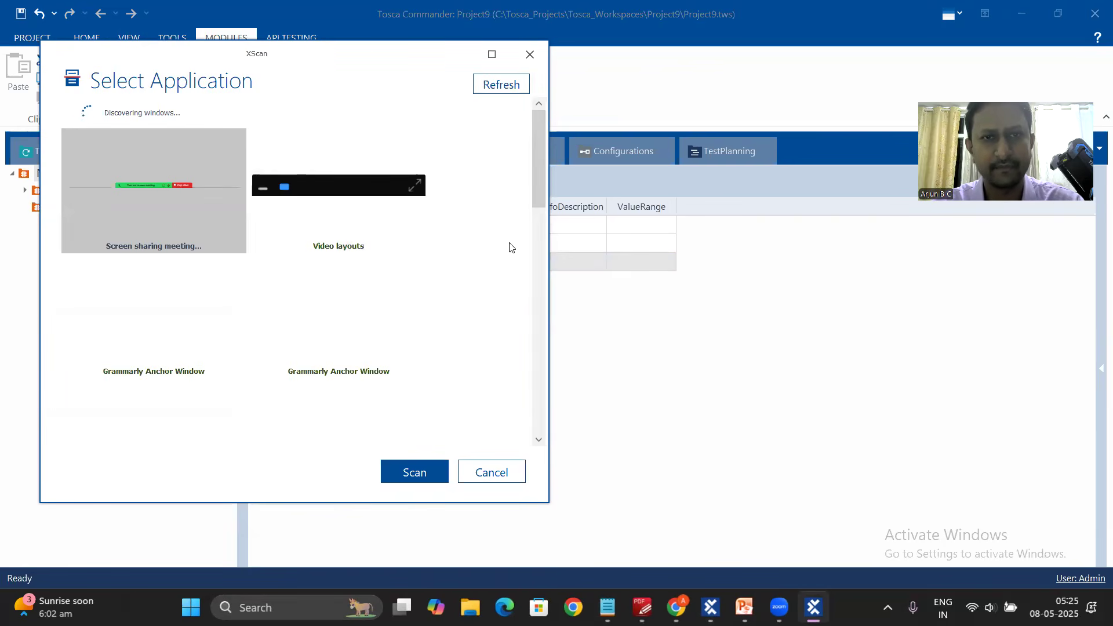
left_click_drag(540, 175, 549, 370)
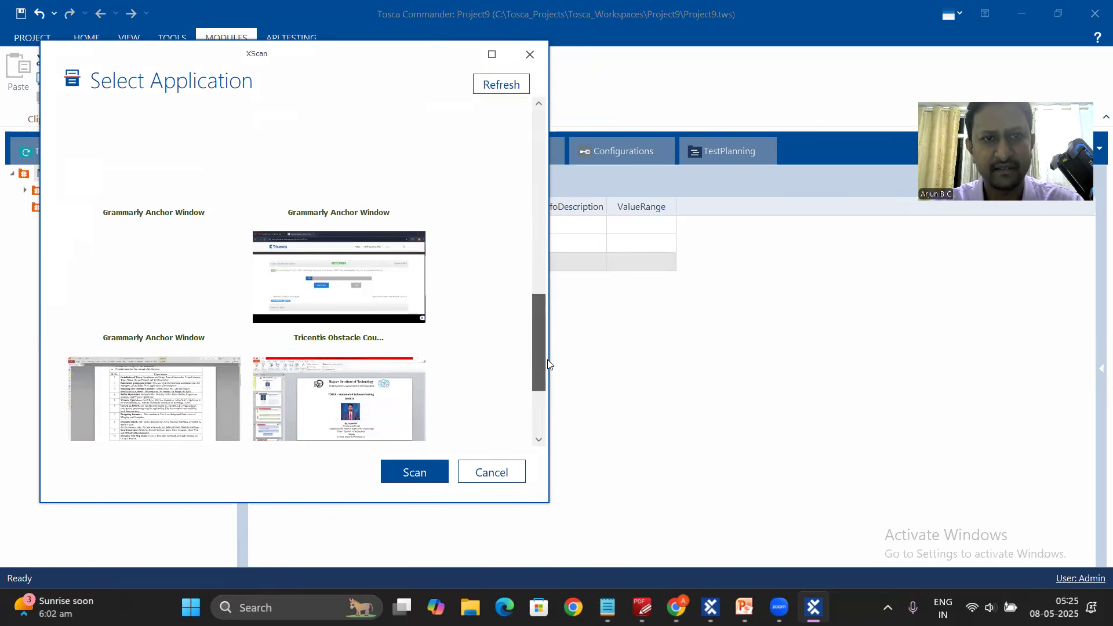
left_click(360, 276)
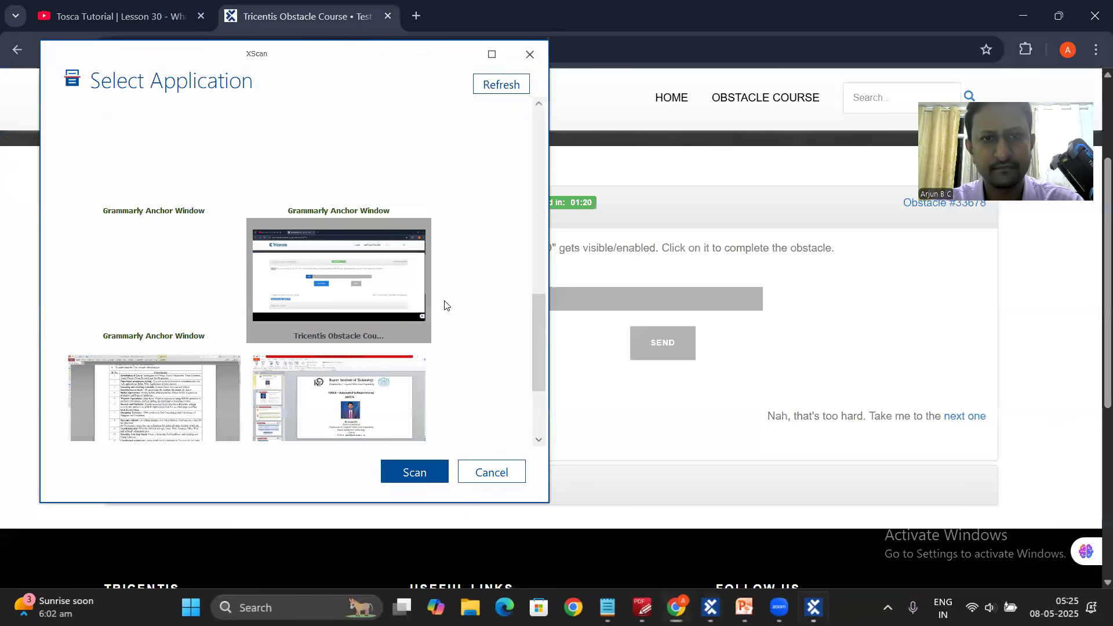
left_click(415, 473)
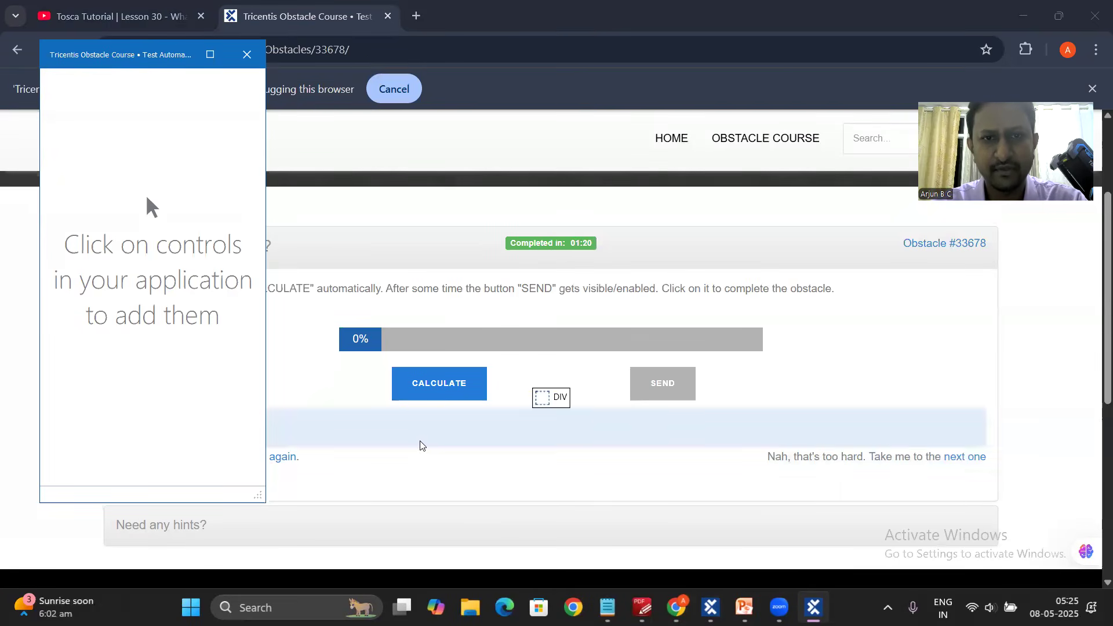
Add the Calculate and Send buttons to the scanned module, save it and close XScan.
left_click(439, 386)
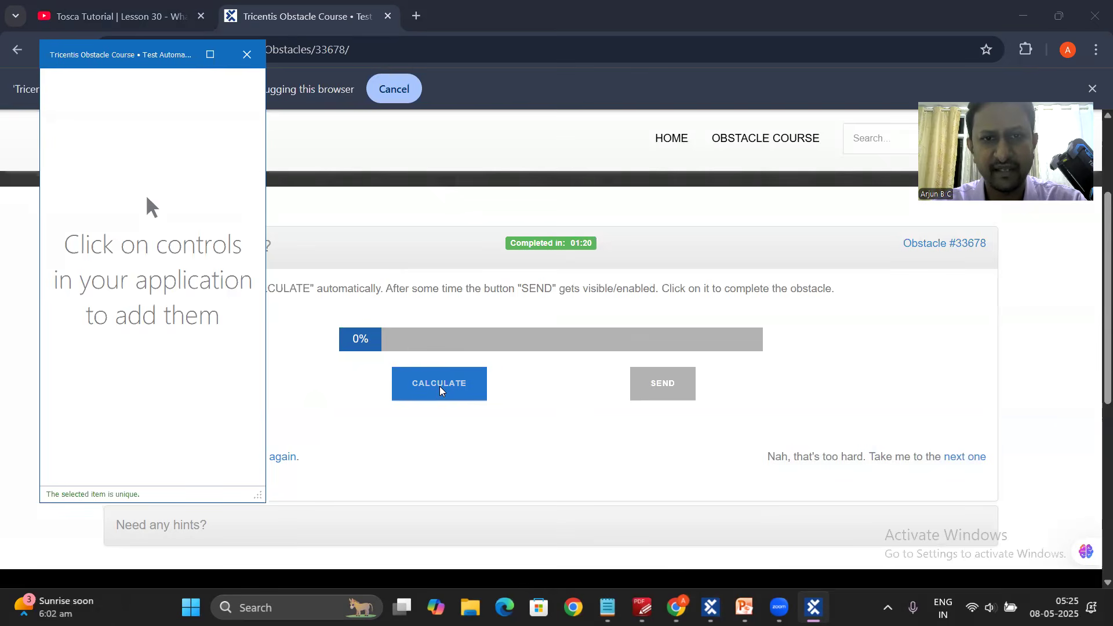
left_click(666, 393)
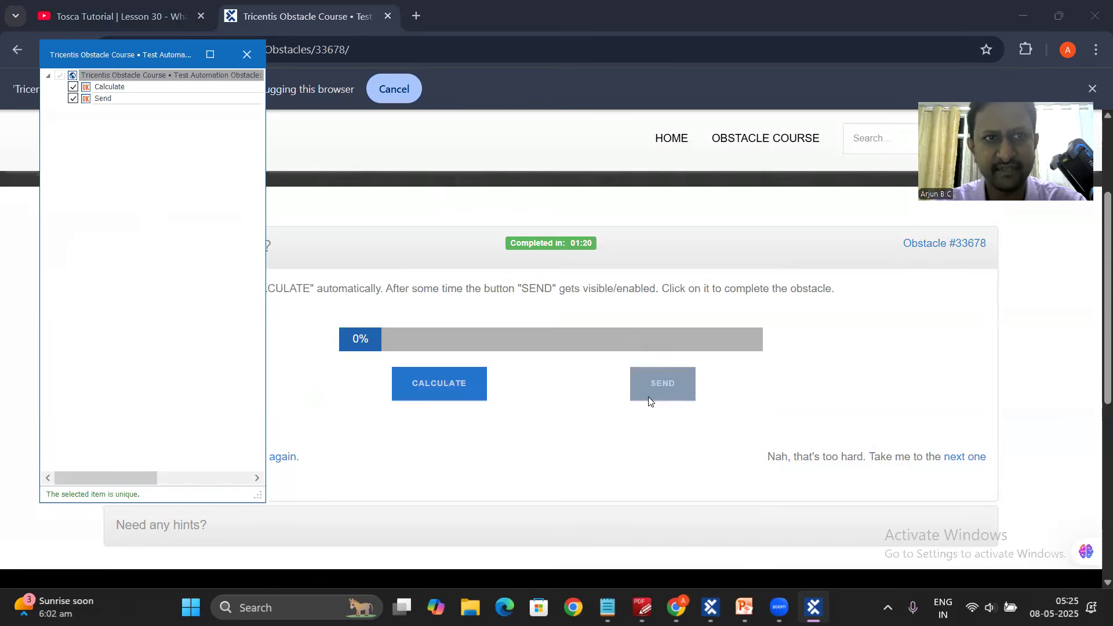
left_click(210, 56)
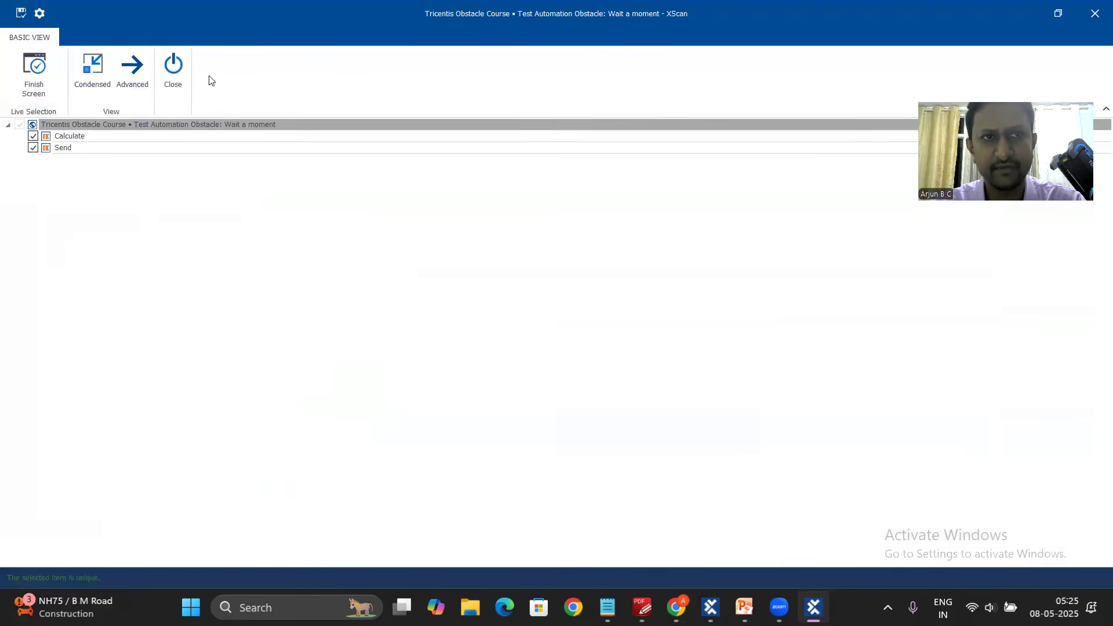
left_click(33, 70)
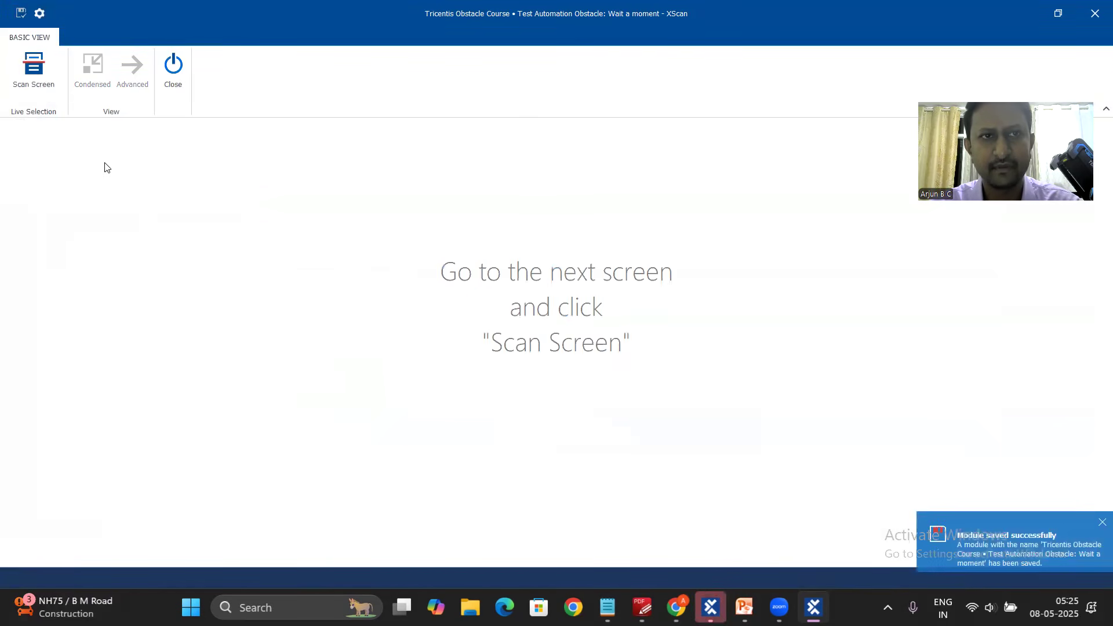
left_click(173, 68)
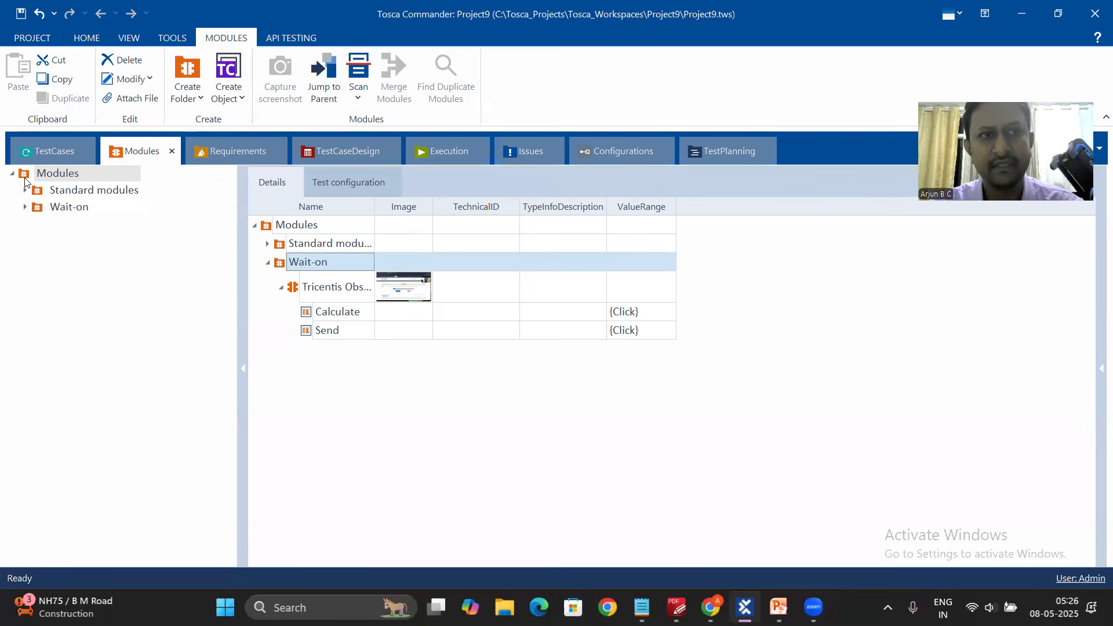
Create a test case named Wait-on under TestCases.
left_click(58, 152)
right_click(320, 310)
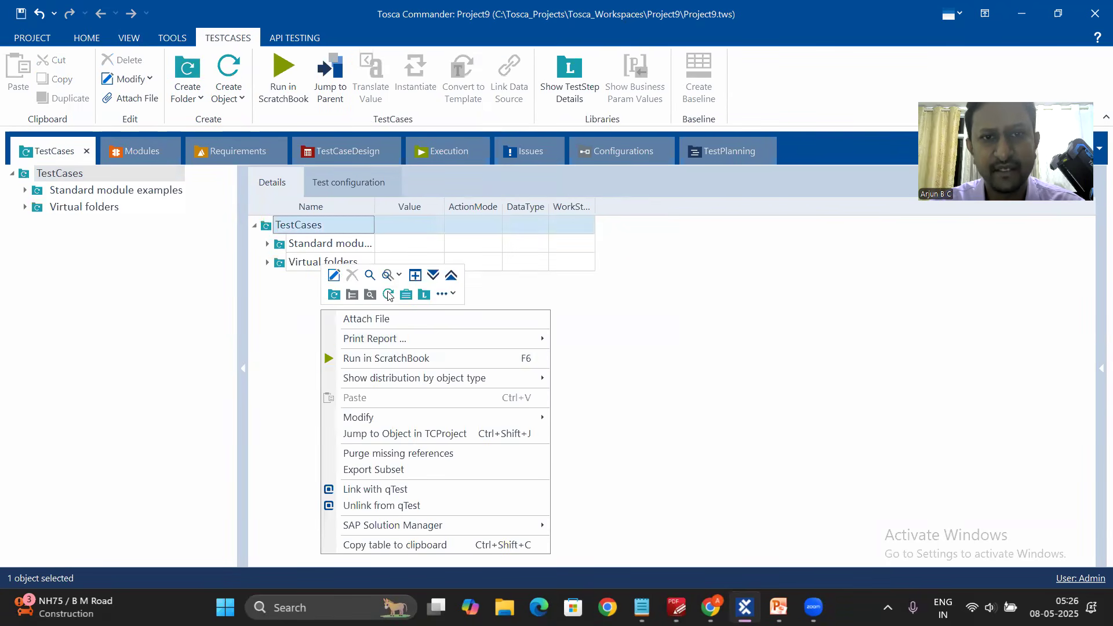
left_click(388, 296)
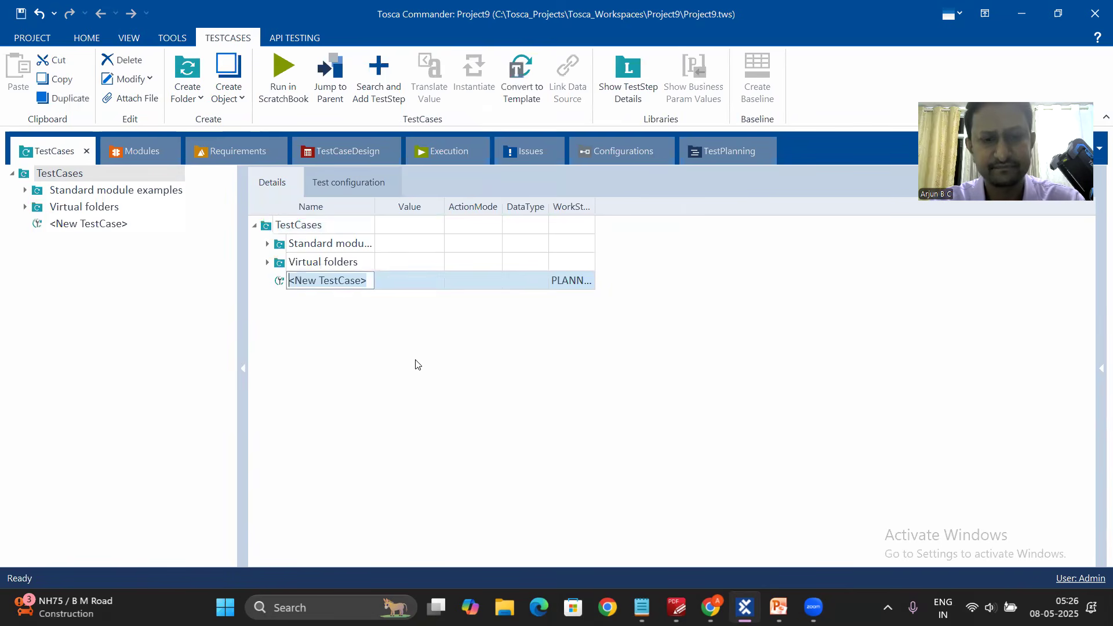
type("Wait-on")
key("Return")
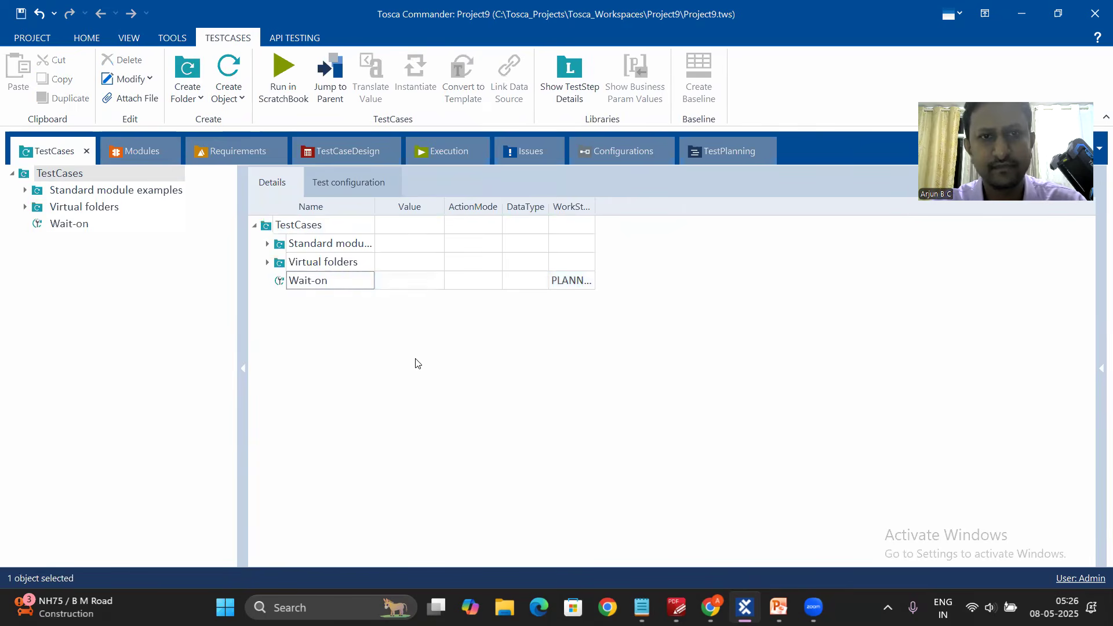
Add the scanned Tricentis Obstacle Course module to the Wait-on test case as a test step and expand its attributes.
left_click(135, 159)
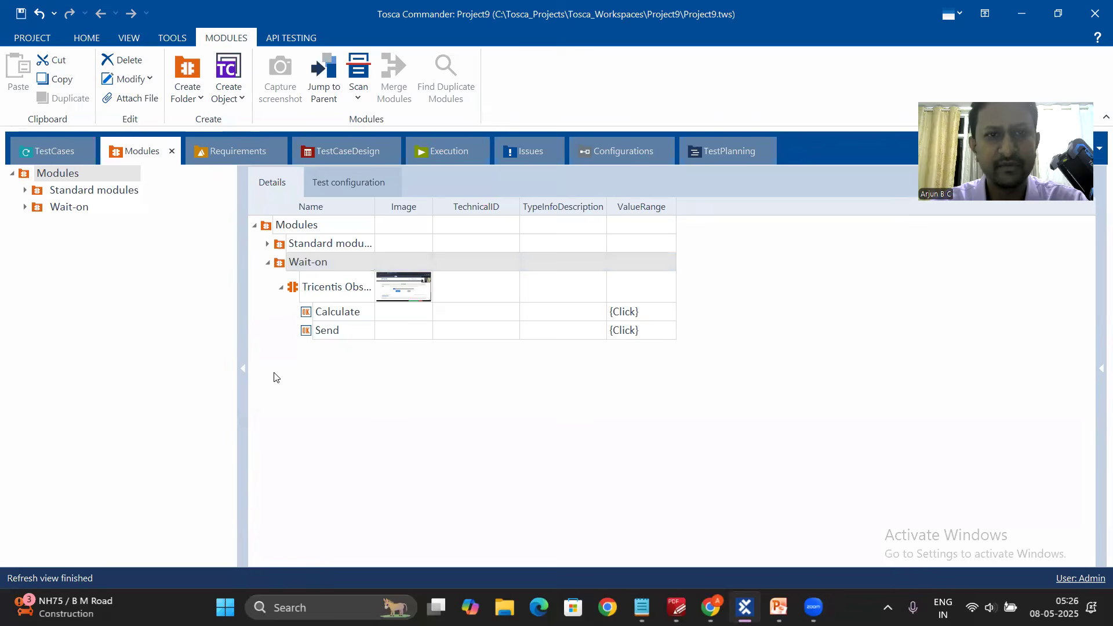
mouse_move(294, 292)
left_mouse_down()
mouse_move(62, 253)
mouse_move(44, 197)
mouse_move(45, 154)
mouse_move(293, 313)
mouse_move(287, 284)
mouse_move(313, 284)
left_mouse_up()
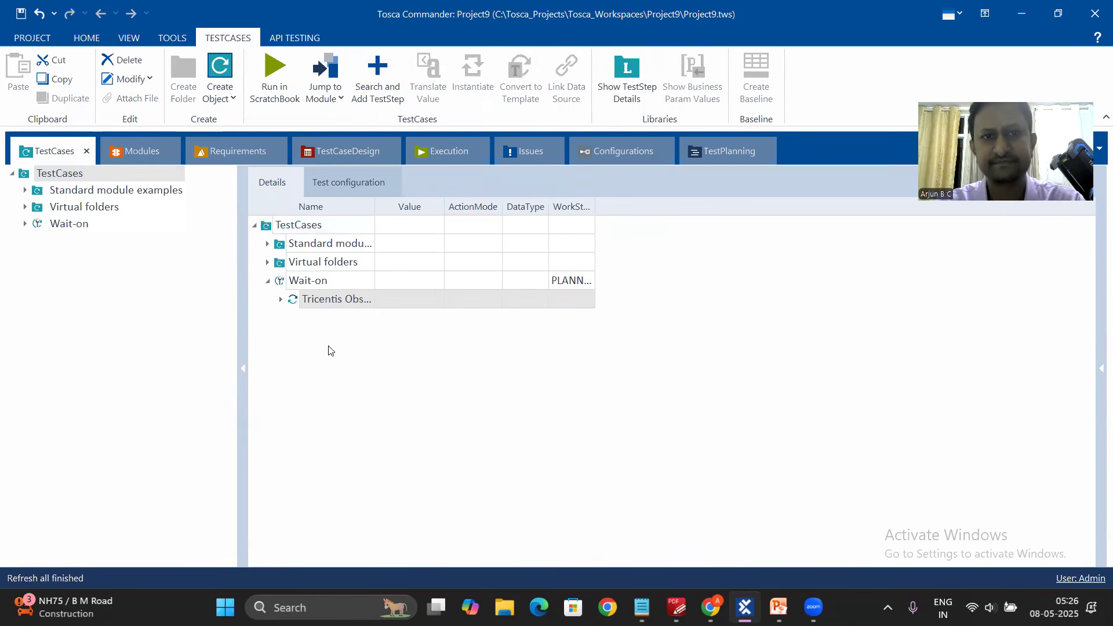
left_click(280, 299)
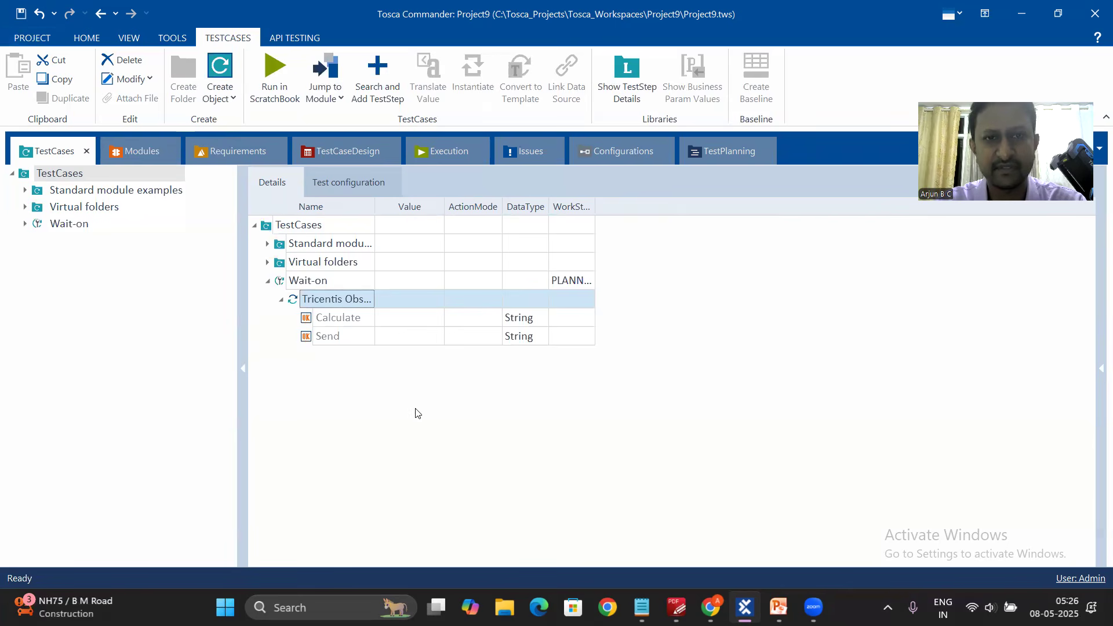
Examine the TBox Synchronization timeout values in the Tosca settings, including the timeout during WaitOn, and close the settings.
left_click(36, 41)
left_click(42, 124)
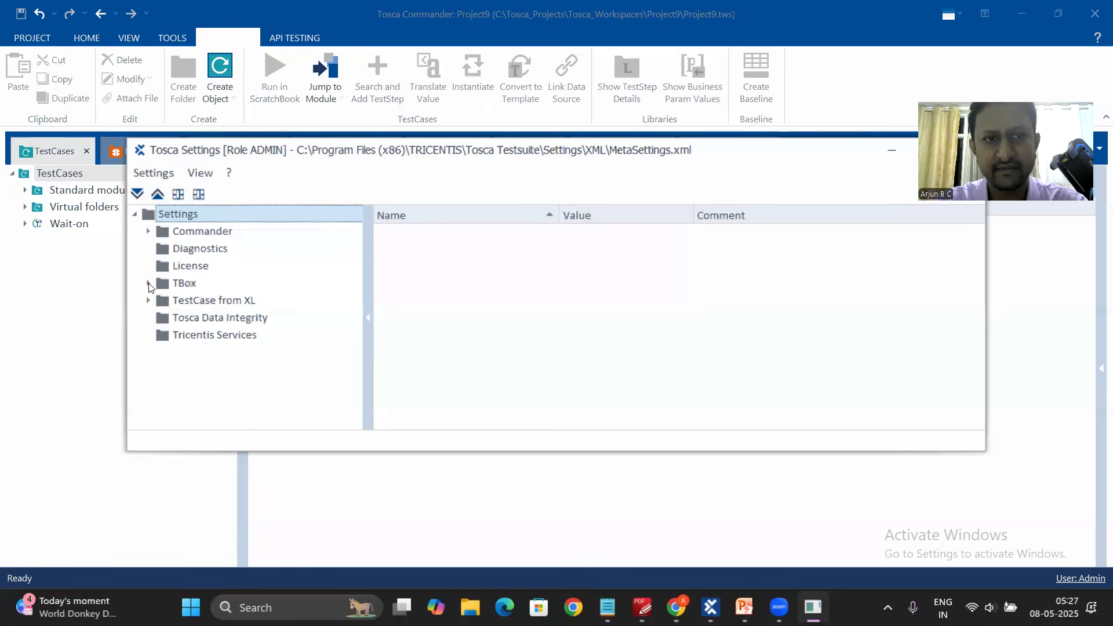
left_click(149, 284)
left_click_drag(356, 280, 359, 371)
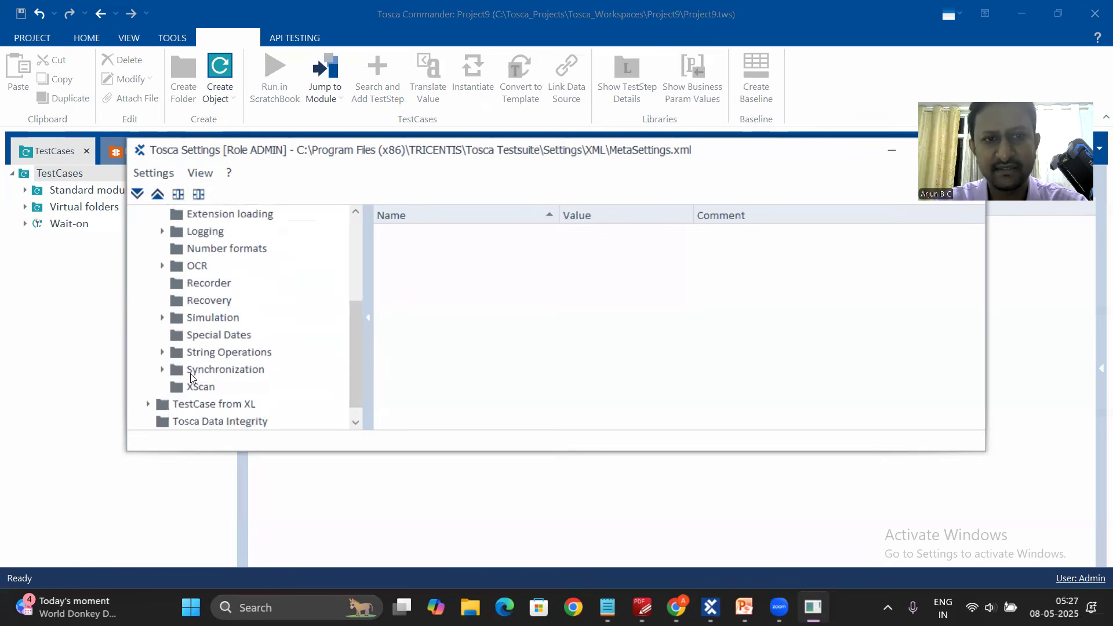
left_click(163, 371)
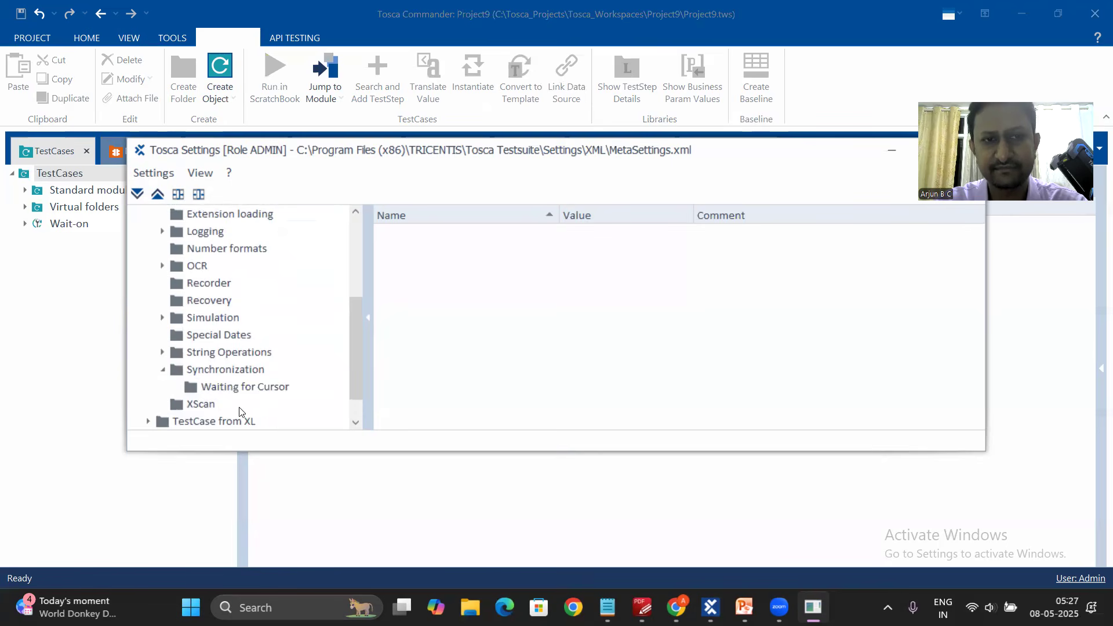
left_click(232, 374)
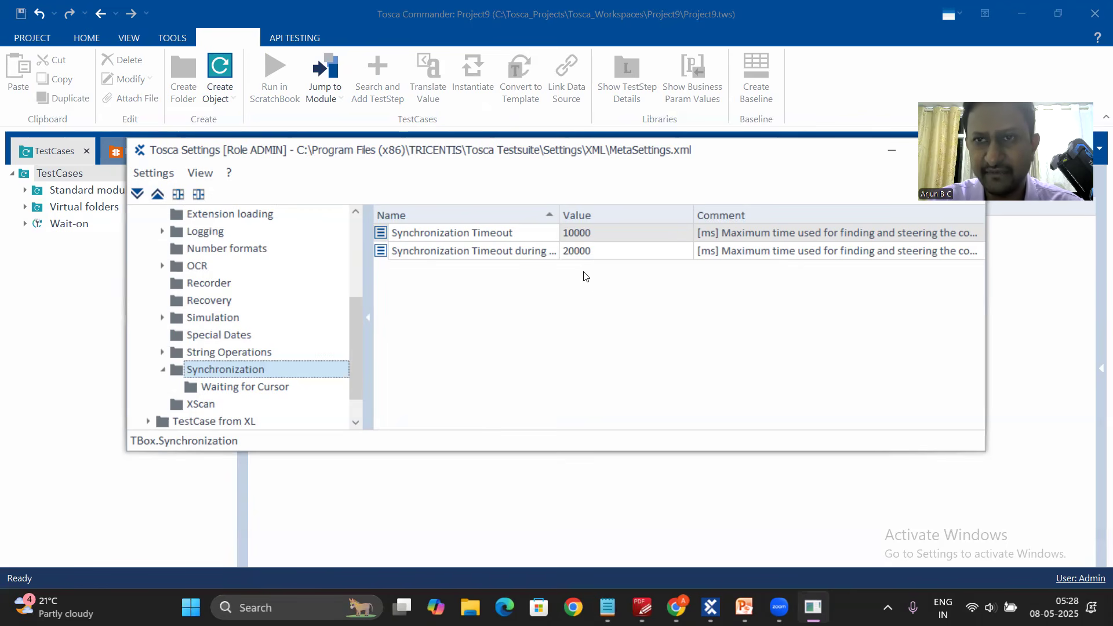
left_click(572, 251)
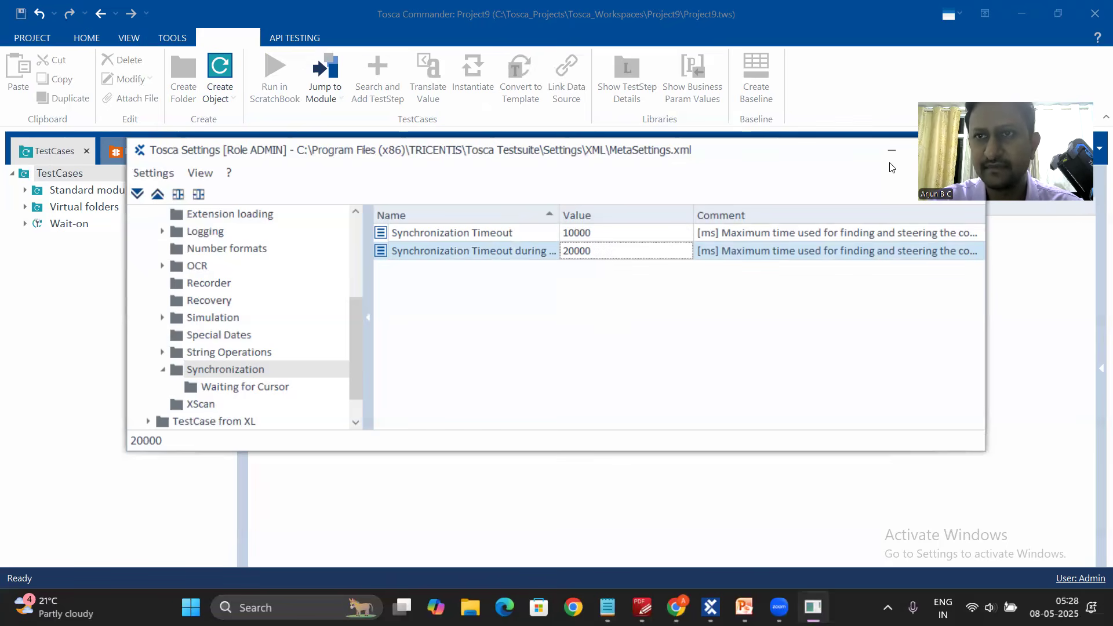
left_click(967, 150)
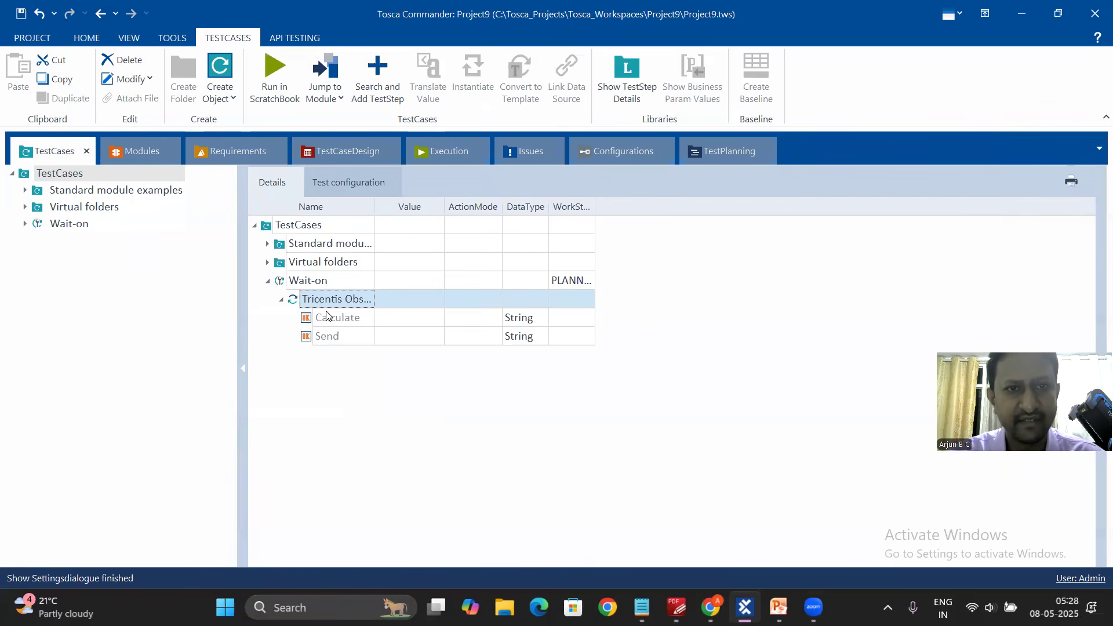
Set the value of the Calculate attribute in the Tricentis Obstacle Course test step to {Click}.
left_click(406, 323)
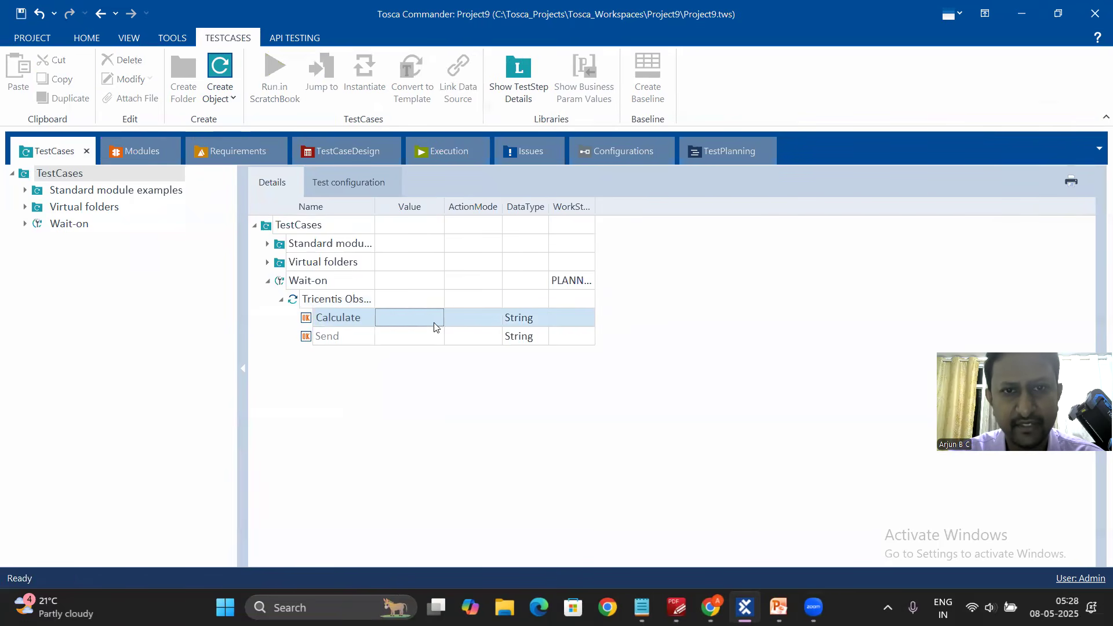
left_click(434, 325)
left_click(420, 318)
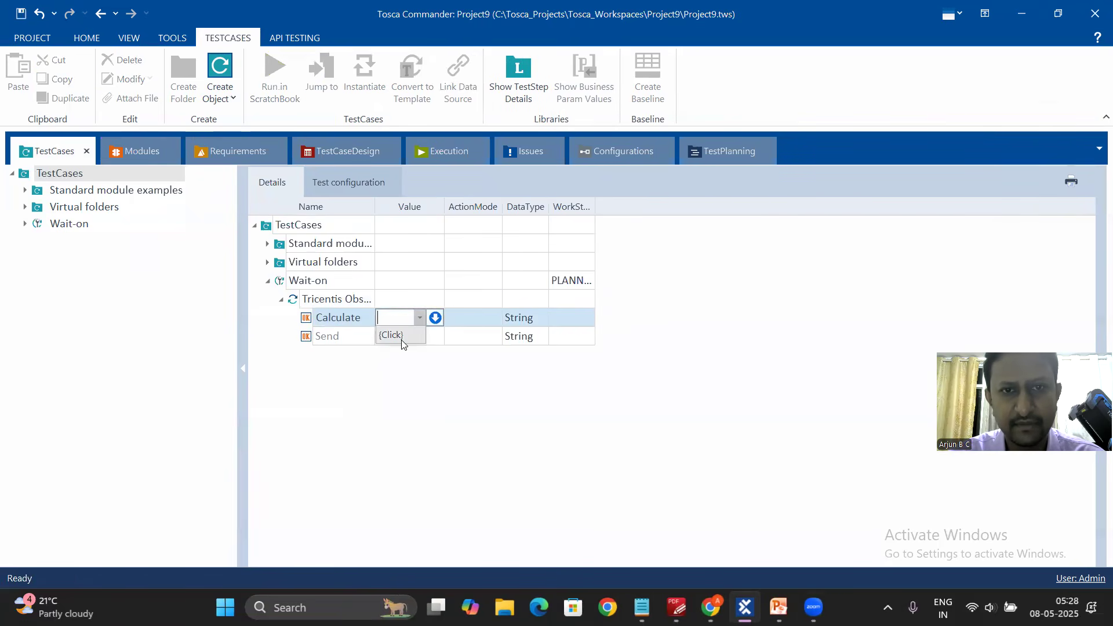
left_click(401, 336)
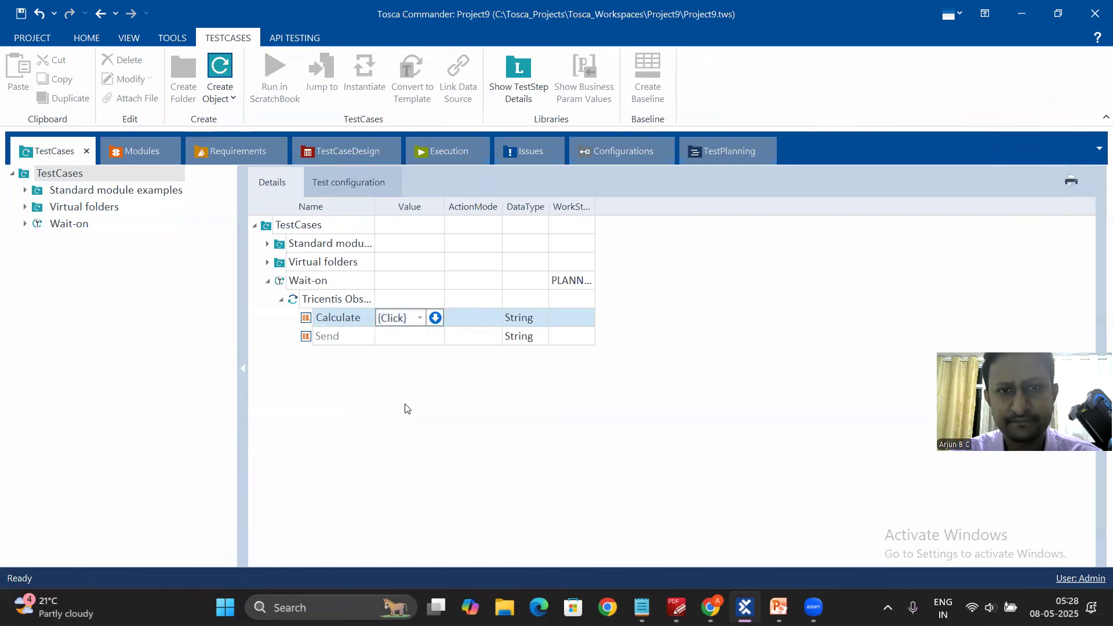
key("Return")
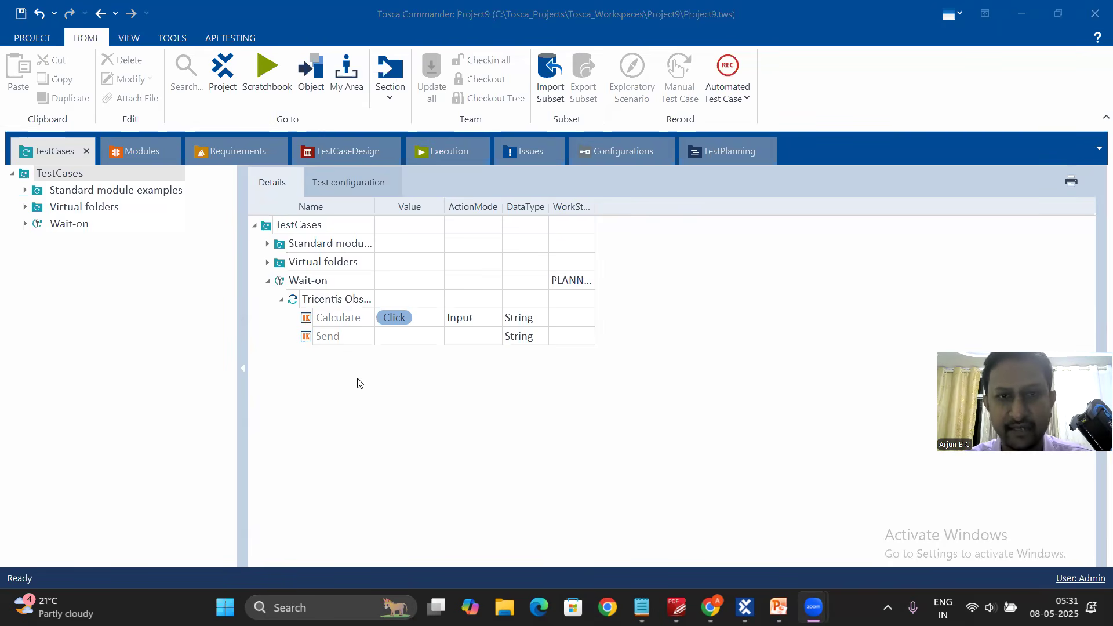
right_click(322, 302)
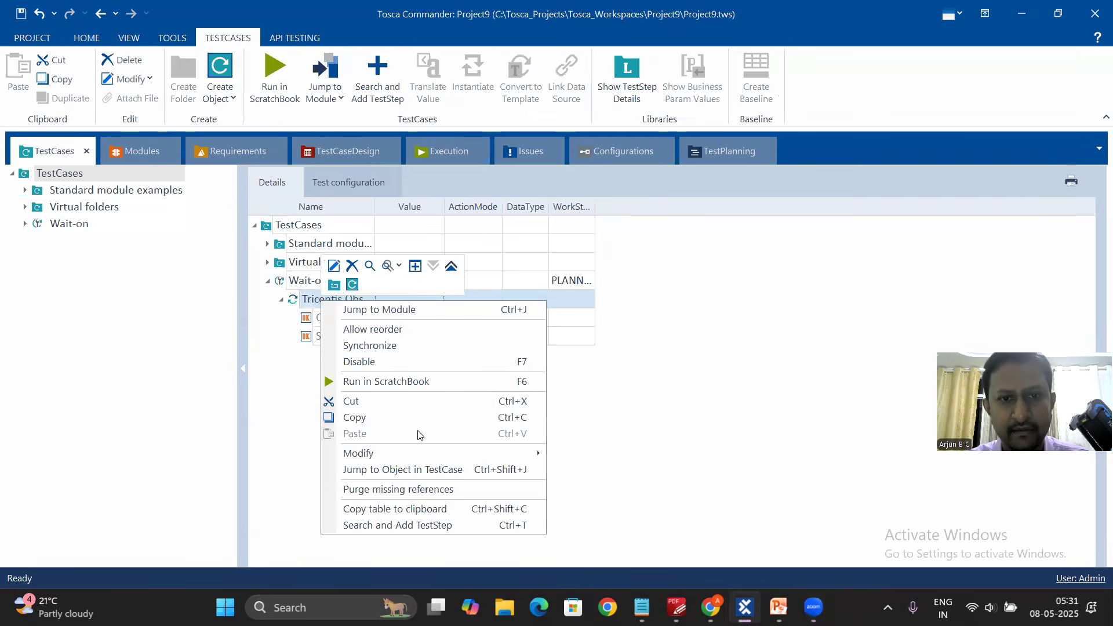
left_click(426, 529)
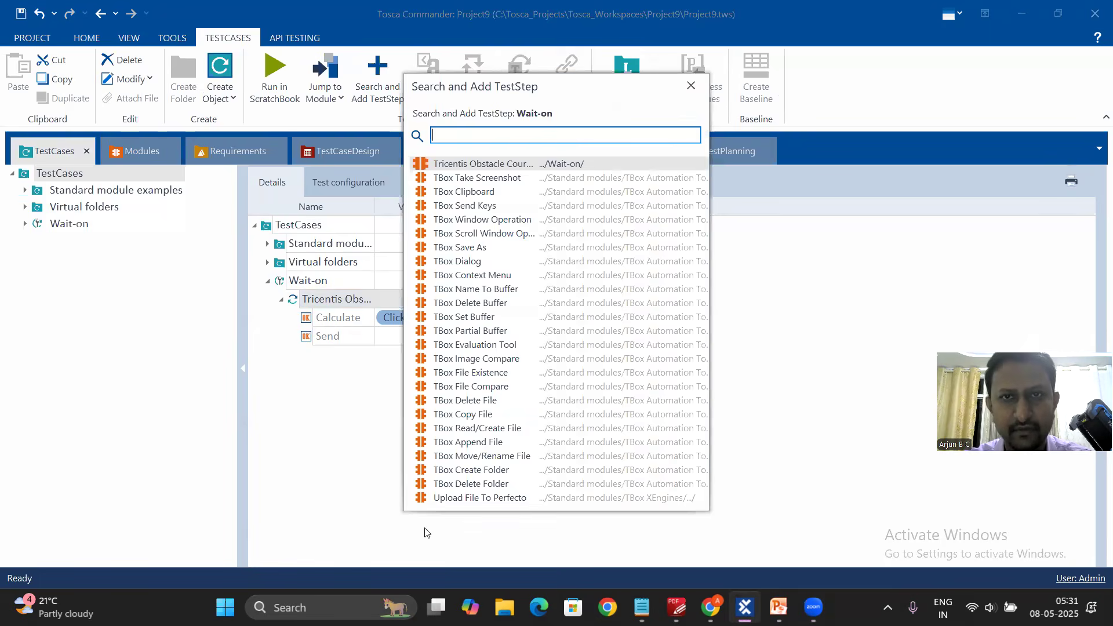
left_click(691, 86)
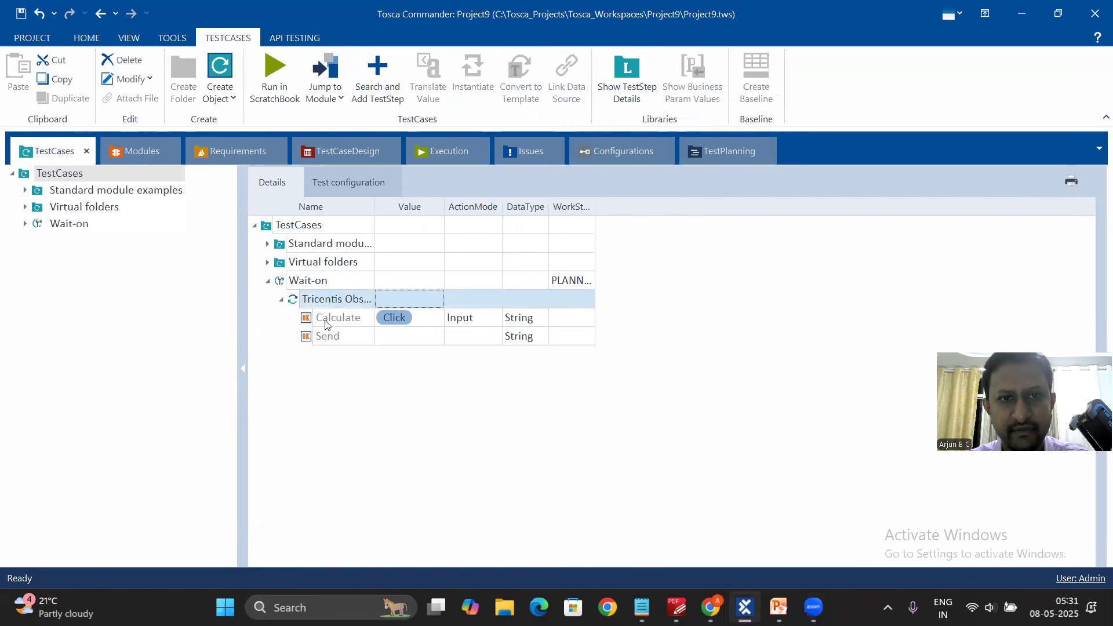
Search for "wait" and add a TBox Wait test step after the Tricentis Obstacle Course step in the Wait-on test case.
right_click(328, 299)
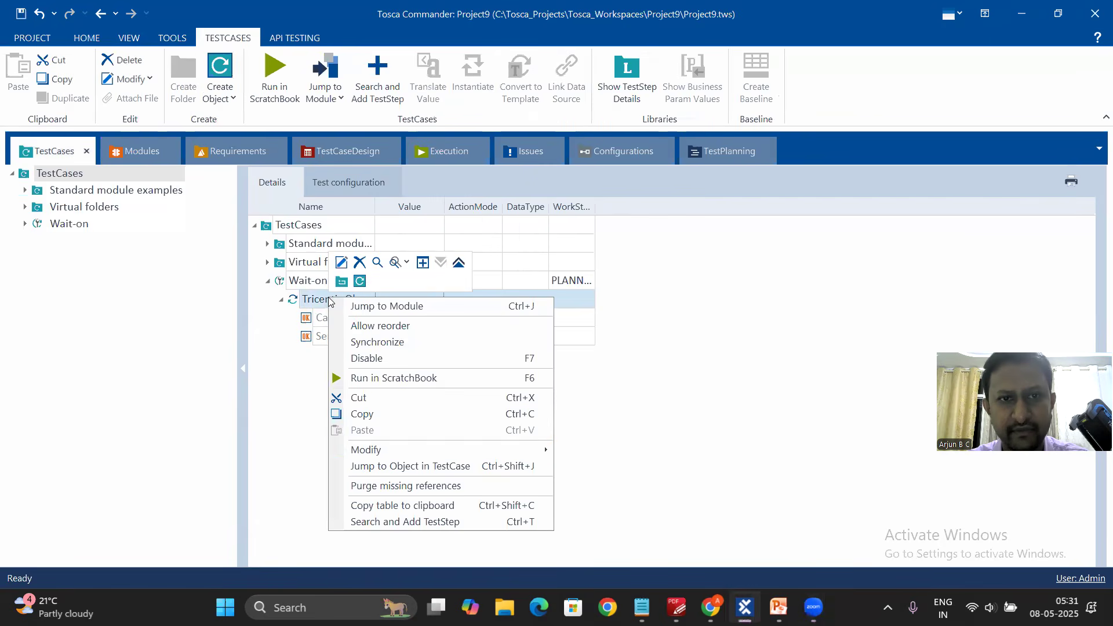
left_click(377, 522)
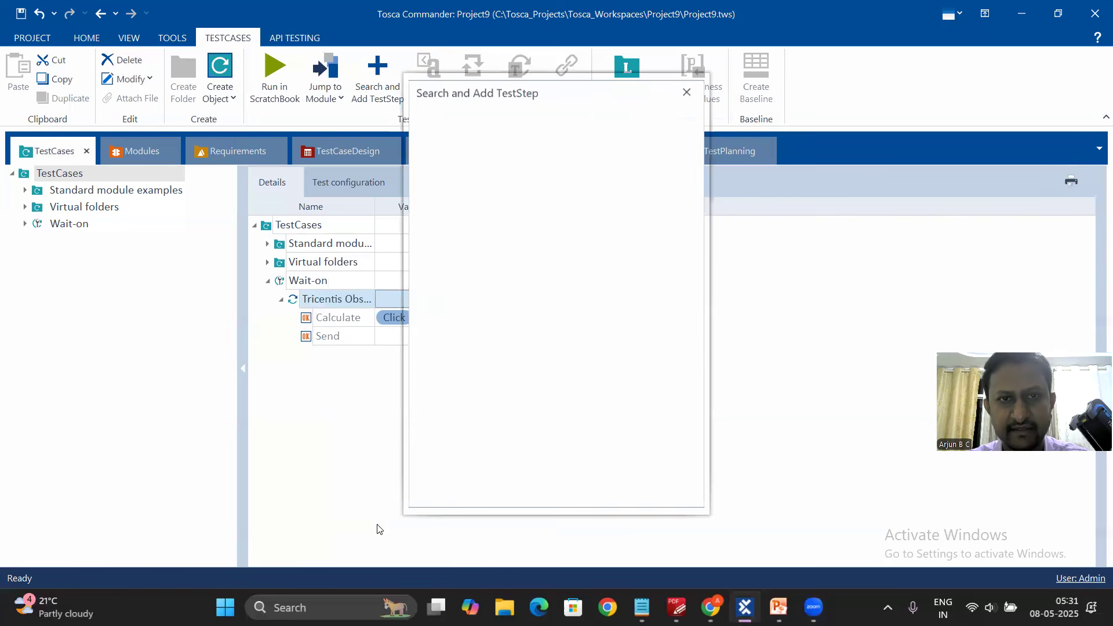
type("wait")
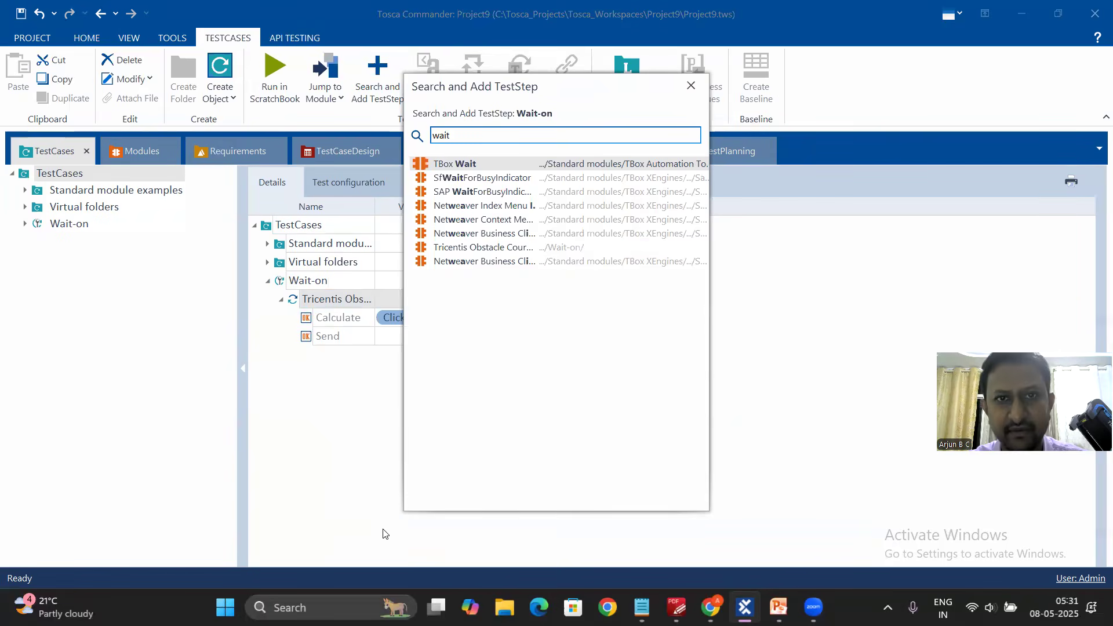
type("on")
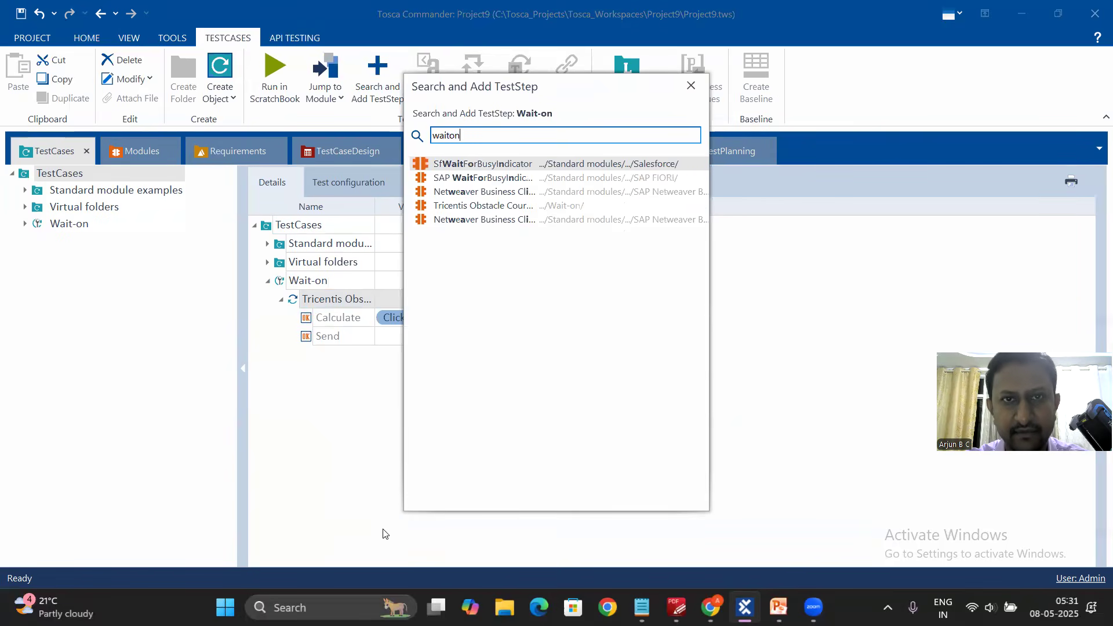
key("BackSpace")
key("BackSpace")
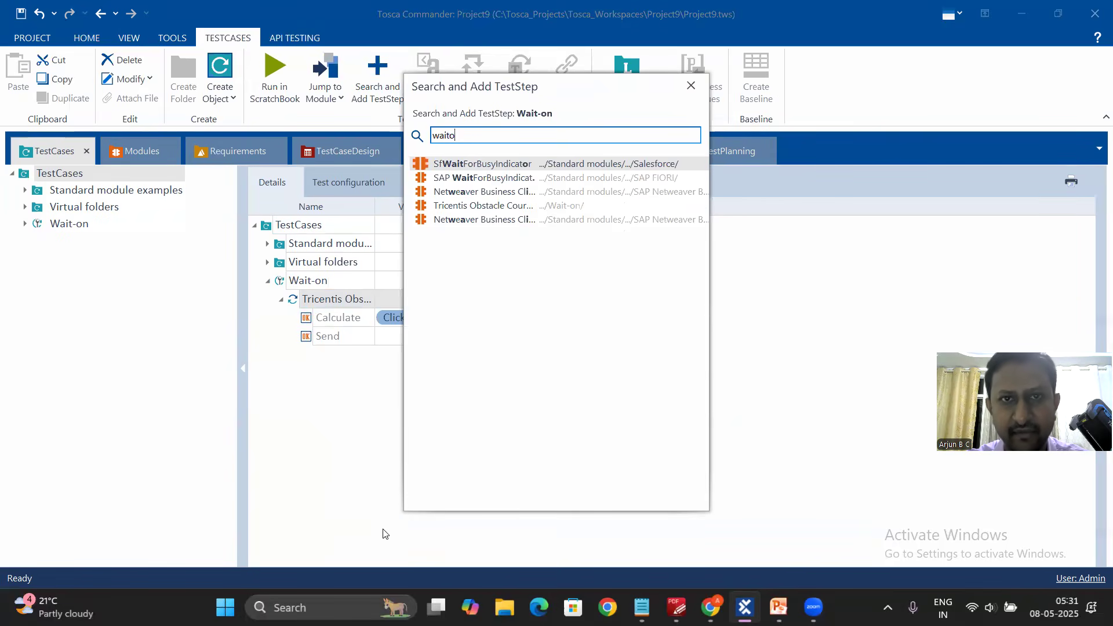
double_click(457, 165)
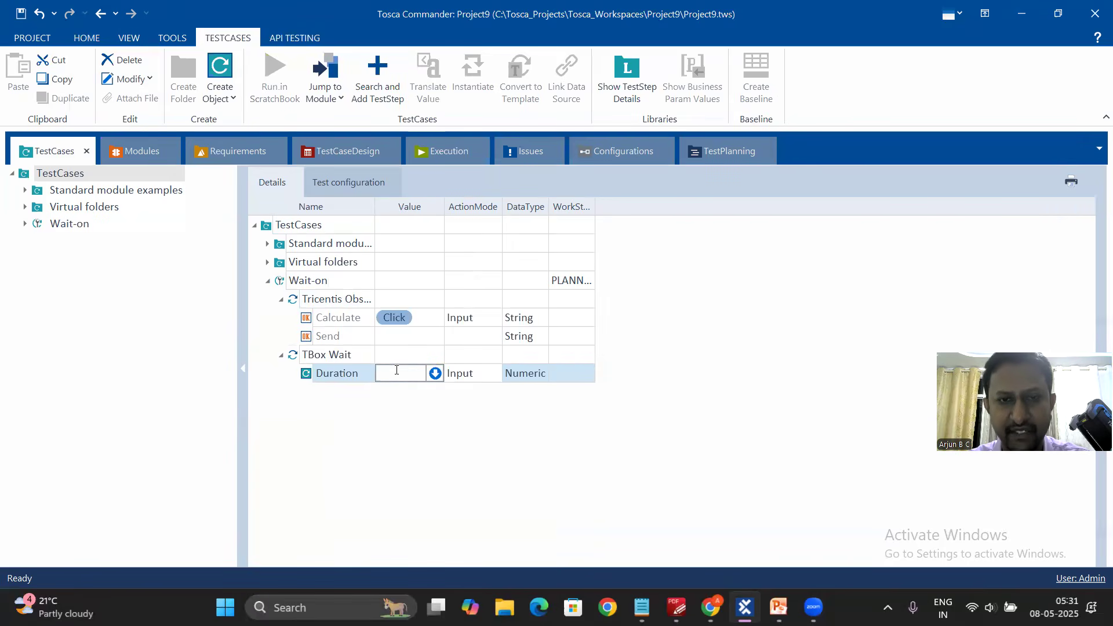
Set the Duration of the TBox Wait test step to 20000.
type("2")
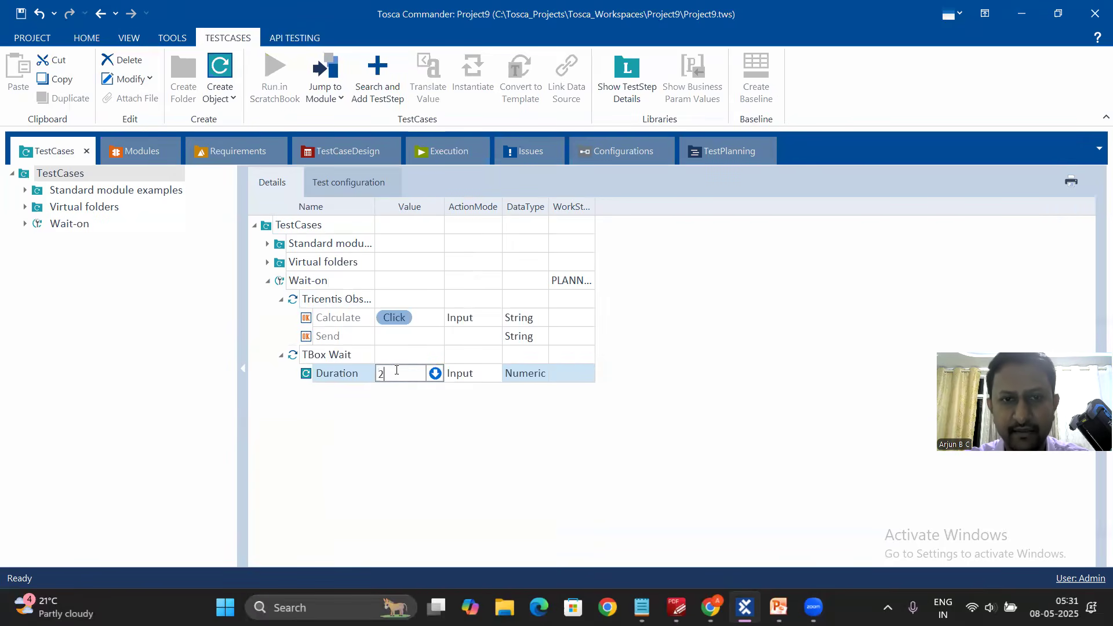
type("0000")
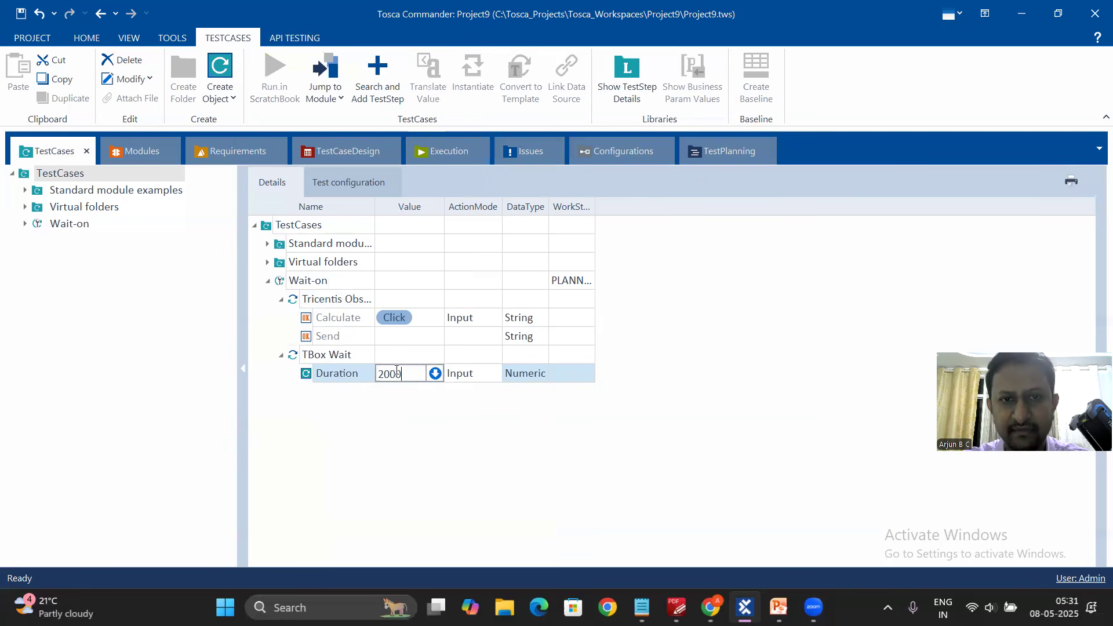
left_click(421, 470)
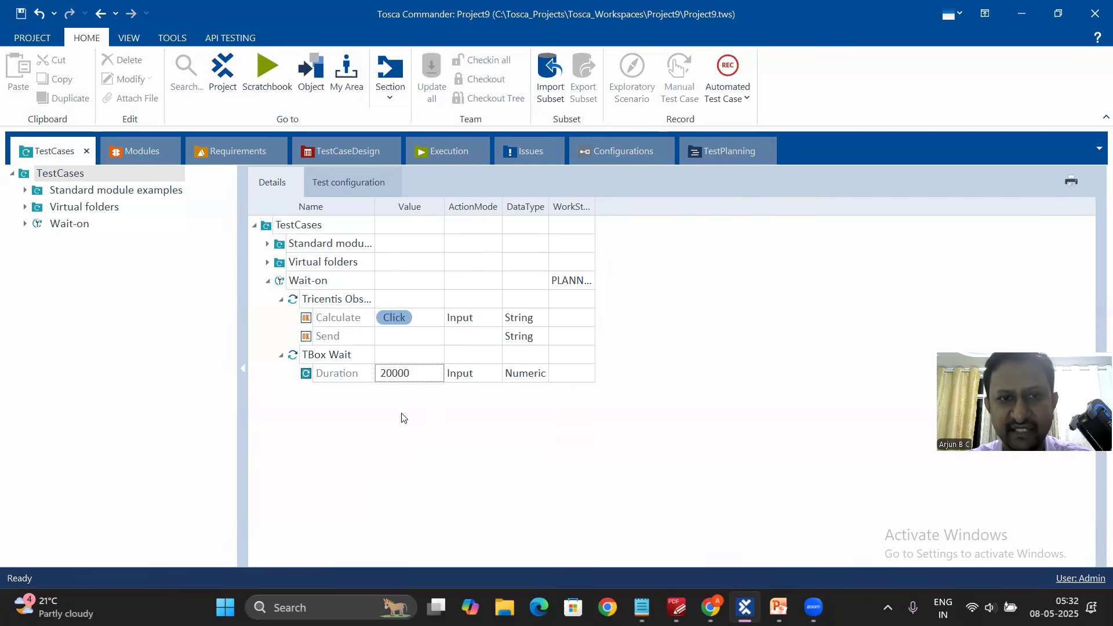
Copy the Tricentis Obstacle Course test step and paste it at the end of the Wait-on test case.
left_click(328, 302)
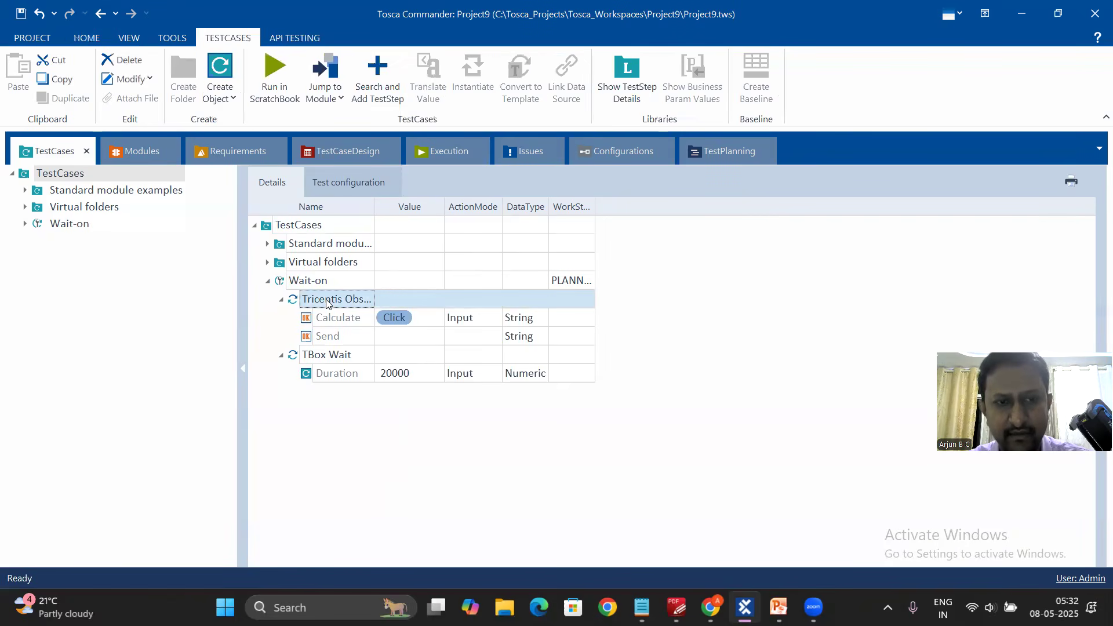
right_click(320, 301)
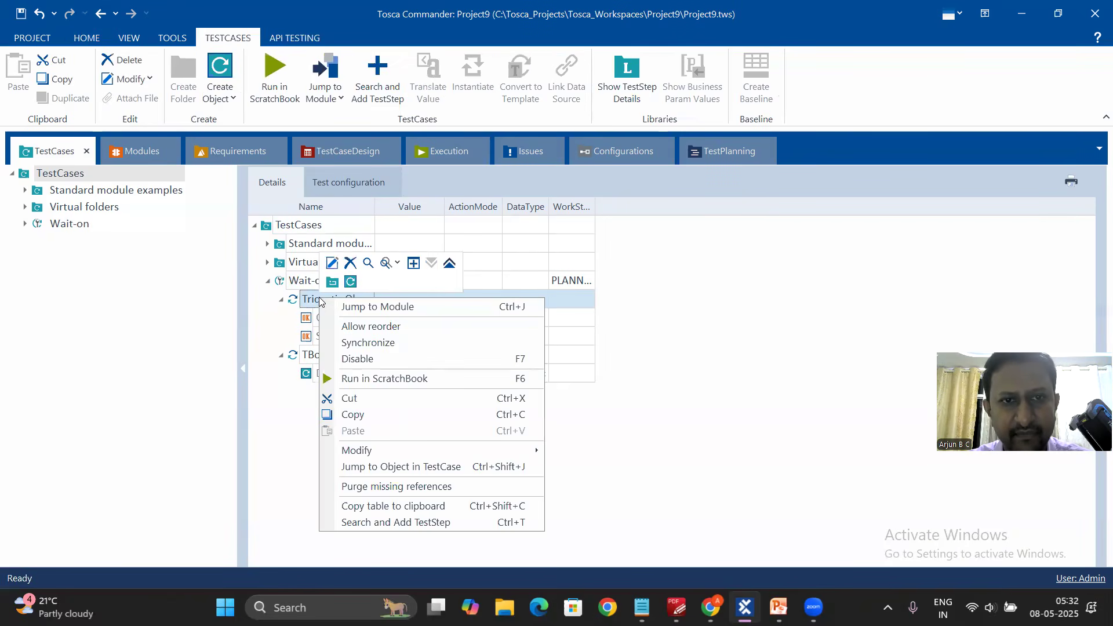
left_click(350, 417)
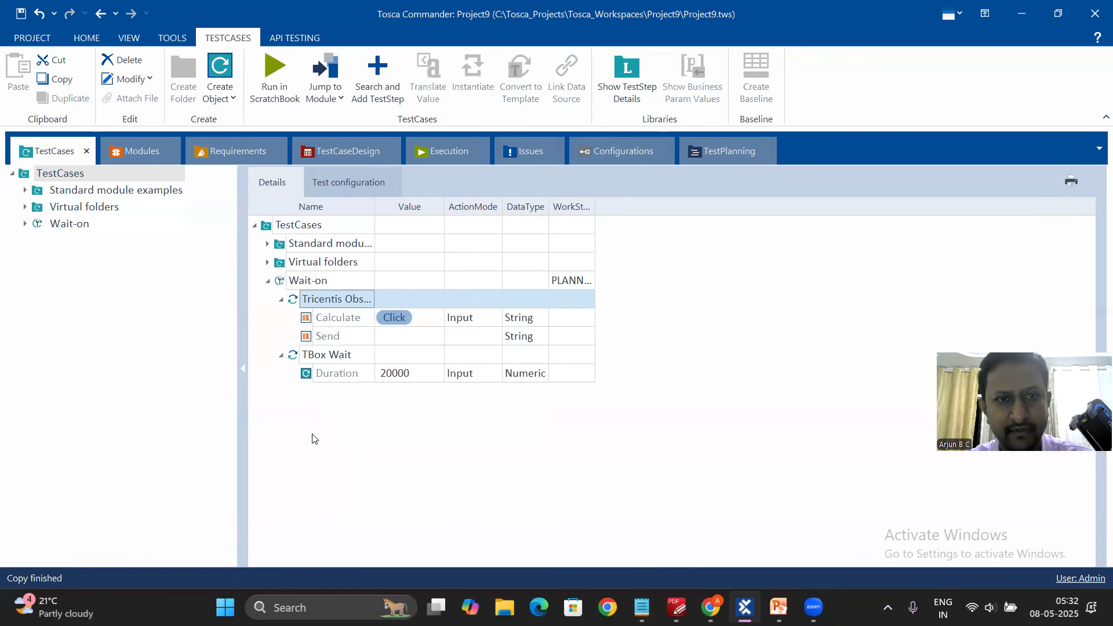
left_click(304, 285)
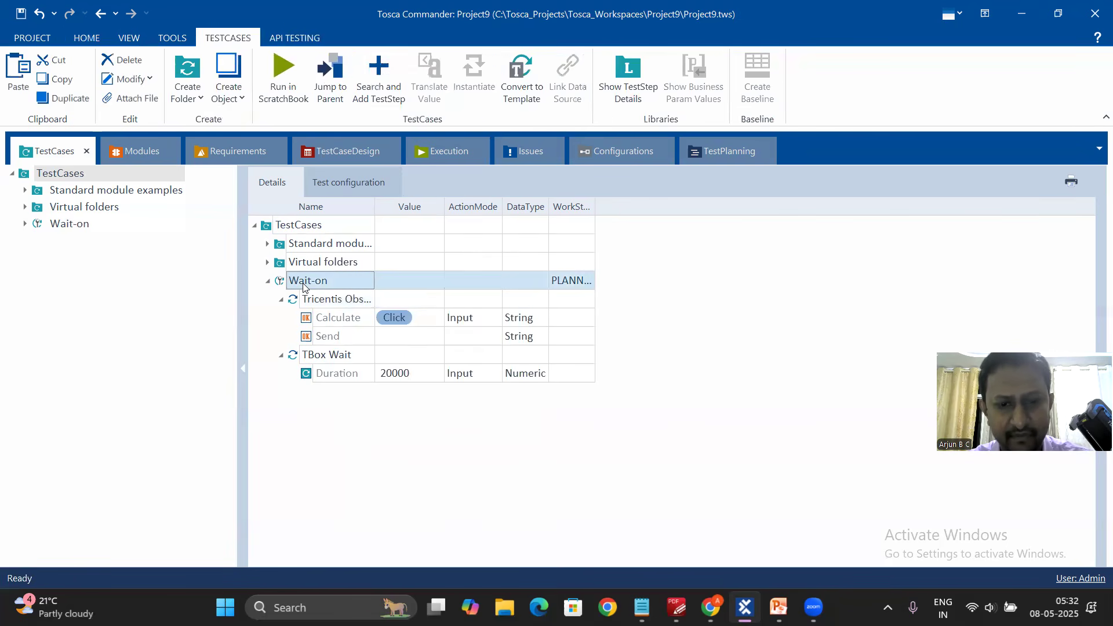
key("ctrl+v")
left_click(281, 392)
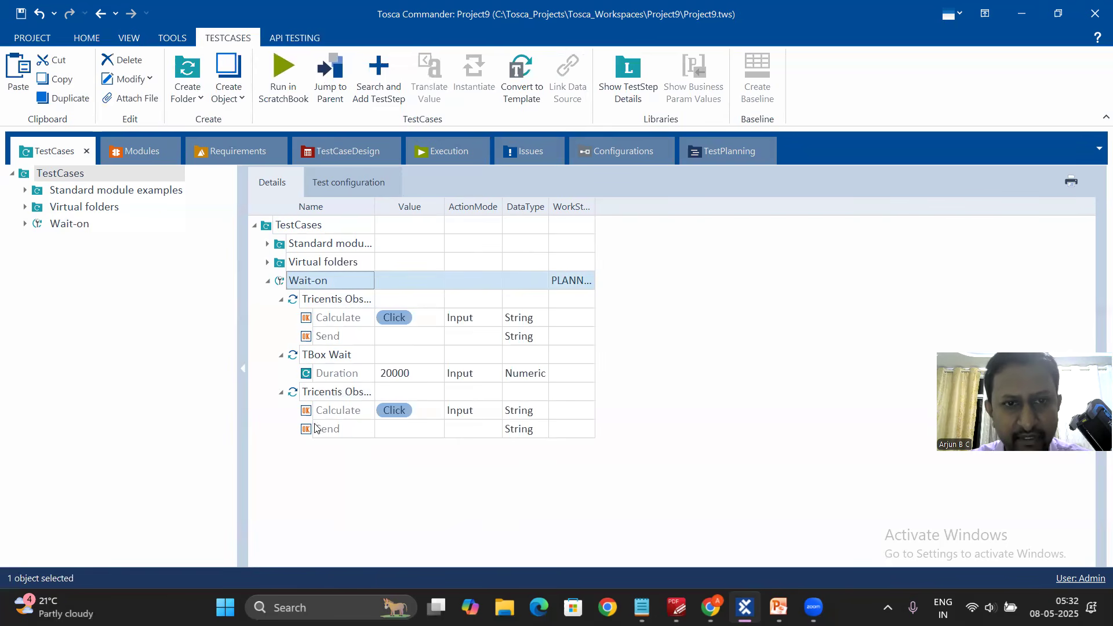
Clear the Click value of the Calculate attribute in the second Tricentis Obstacle Course test step.
left_click(411, 414)
left_click(433, 413)
left_click(420, 411)
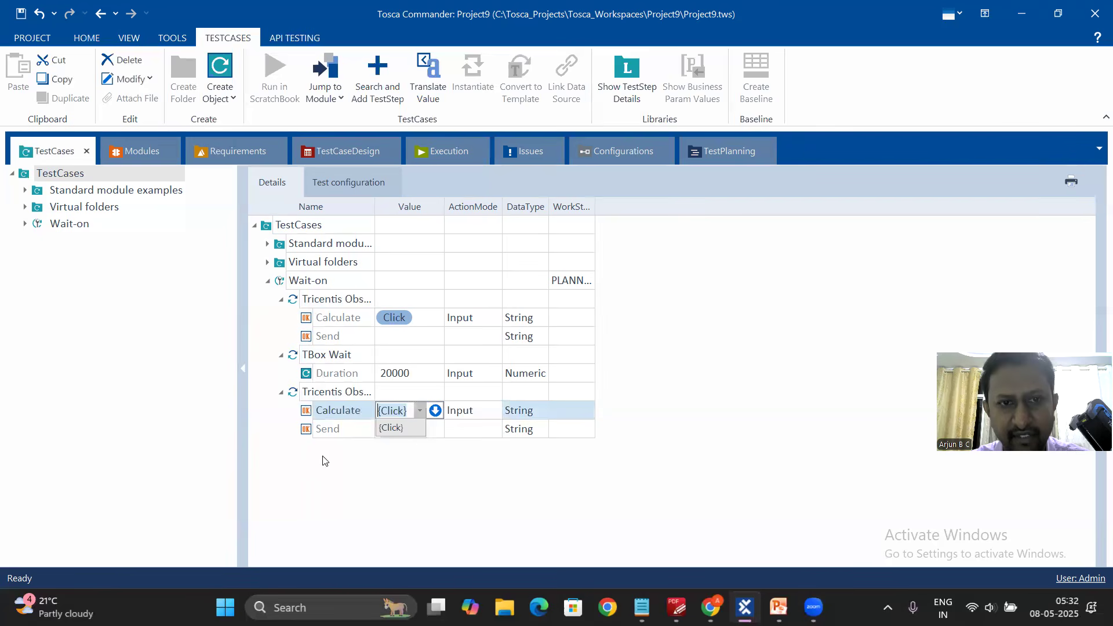
left_click(471, 414)
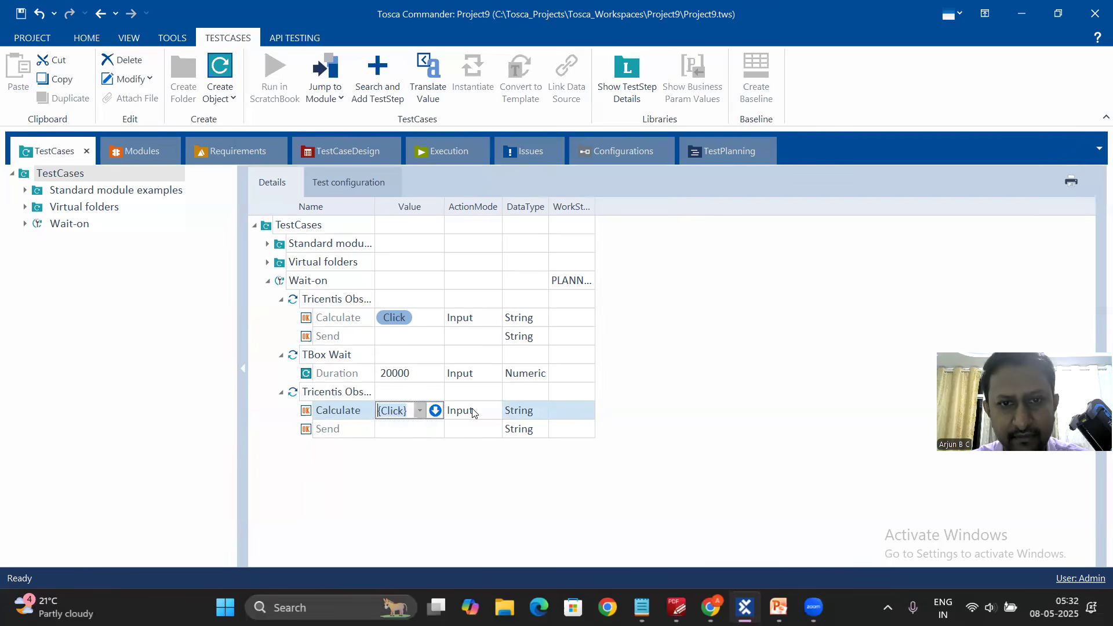
left_click(490, 413)
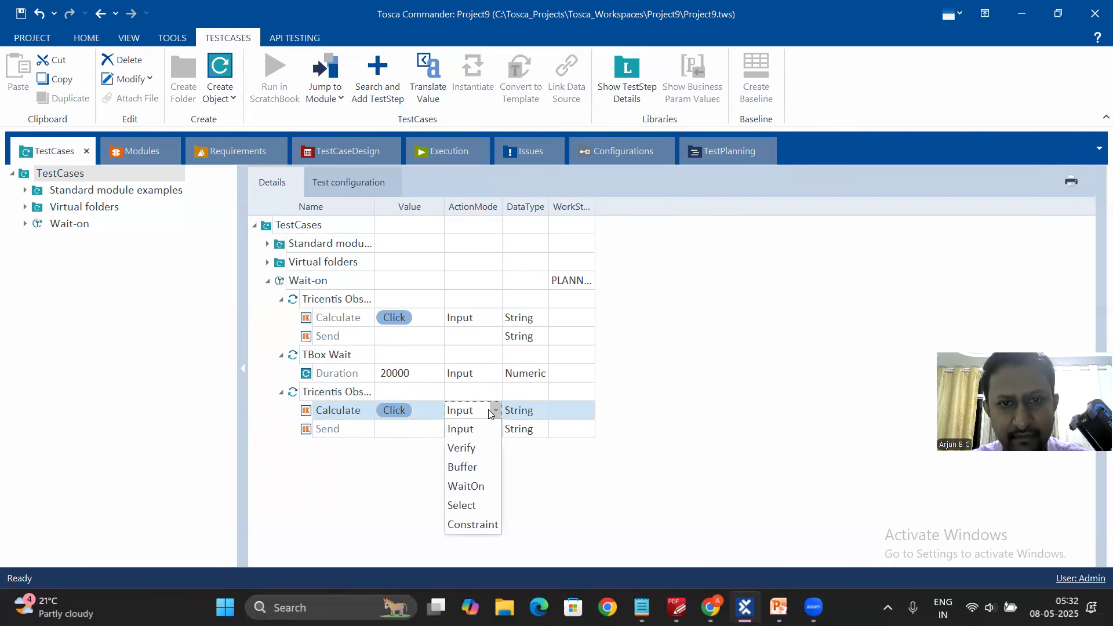
left_click(390, 479)
left_click(418, 409)
left_click(419, 410)
key("BackSpace")
left_click(403, 479)
Set the value of the Send attribute in the second Tricentis Obstacle Course test step to {Click}.
left_click(404, 429)
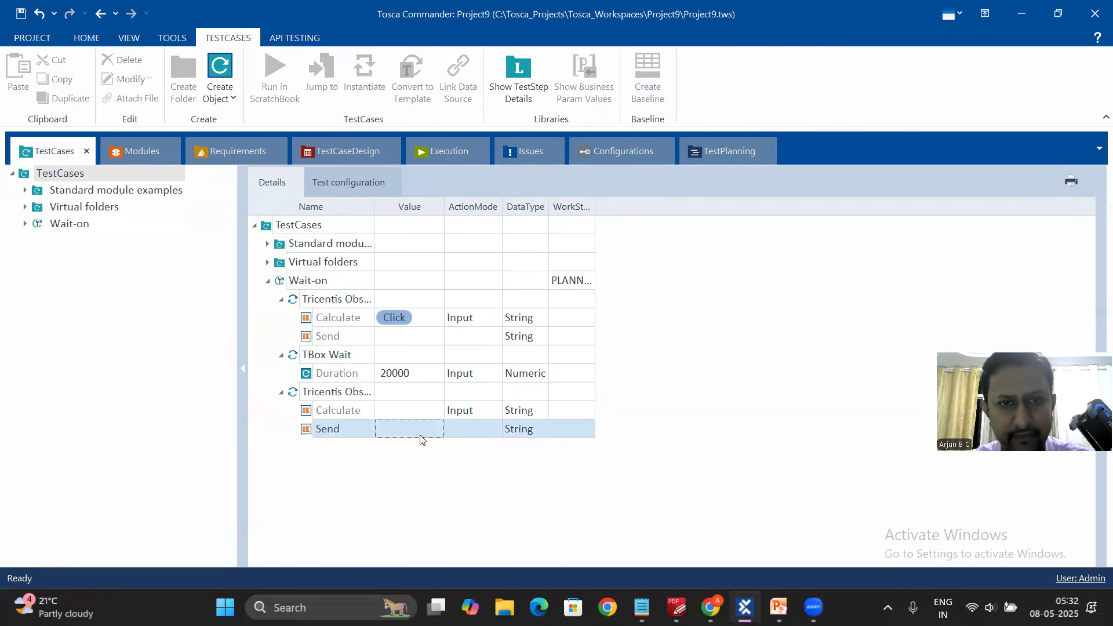
left_click(420, 430)
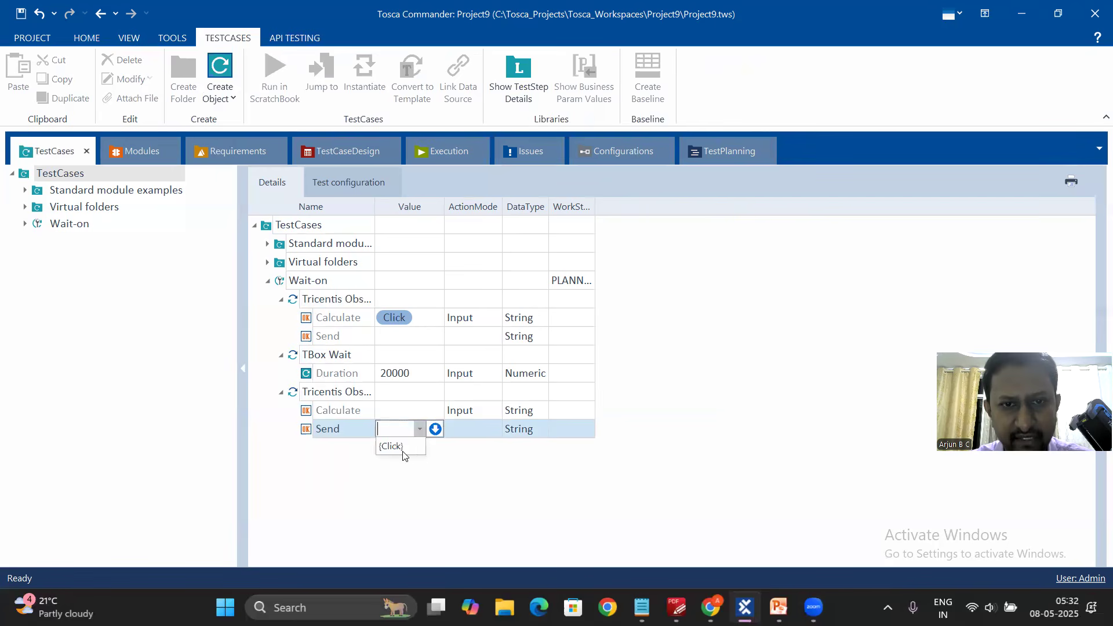
left_click(402, 448)
left_click(404, 497)
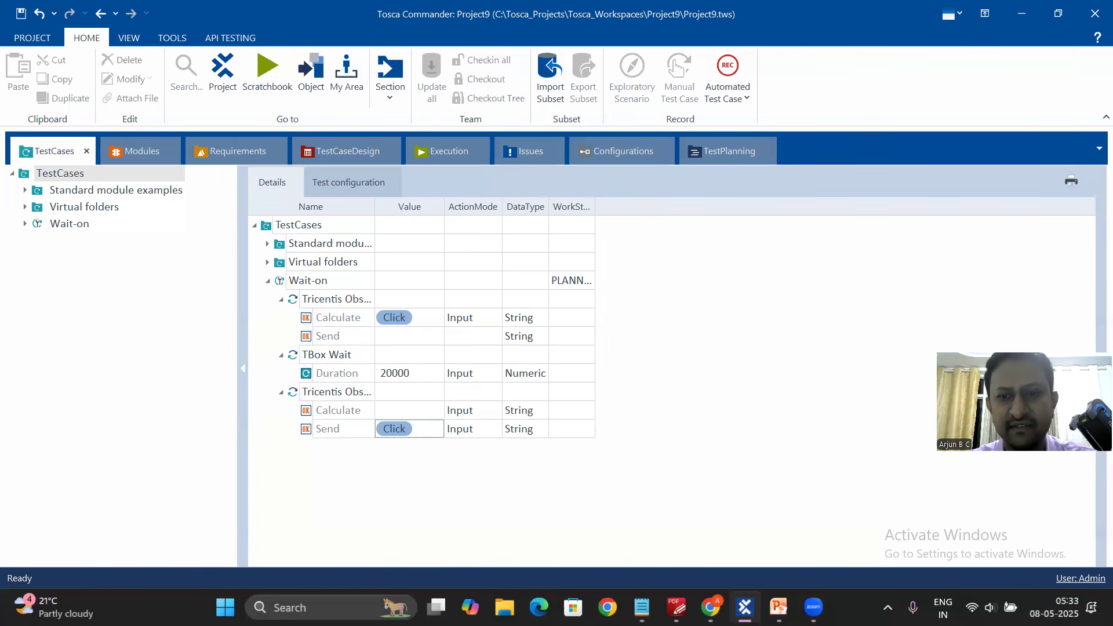
key("alt+Tab")
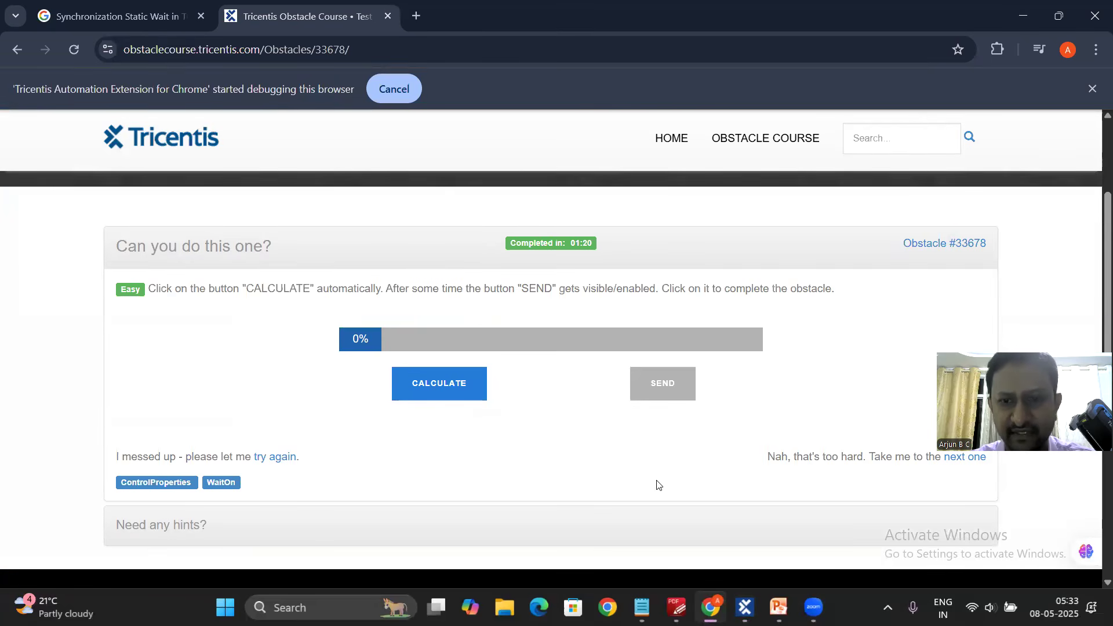
key("alt+Tab")
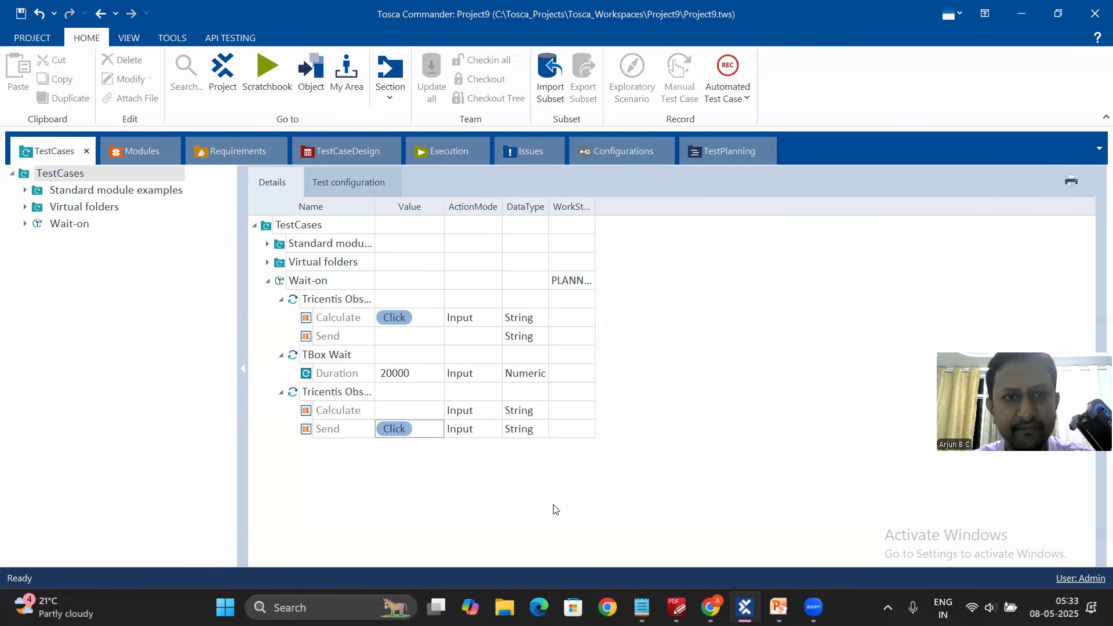
Run the Wait-on test case in ScratchBook with the 20000 wait, and close the results window after execution.
right_click(304, 281)
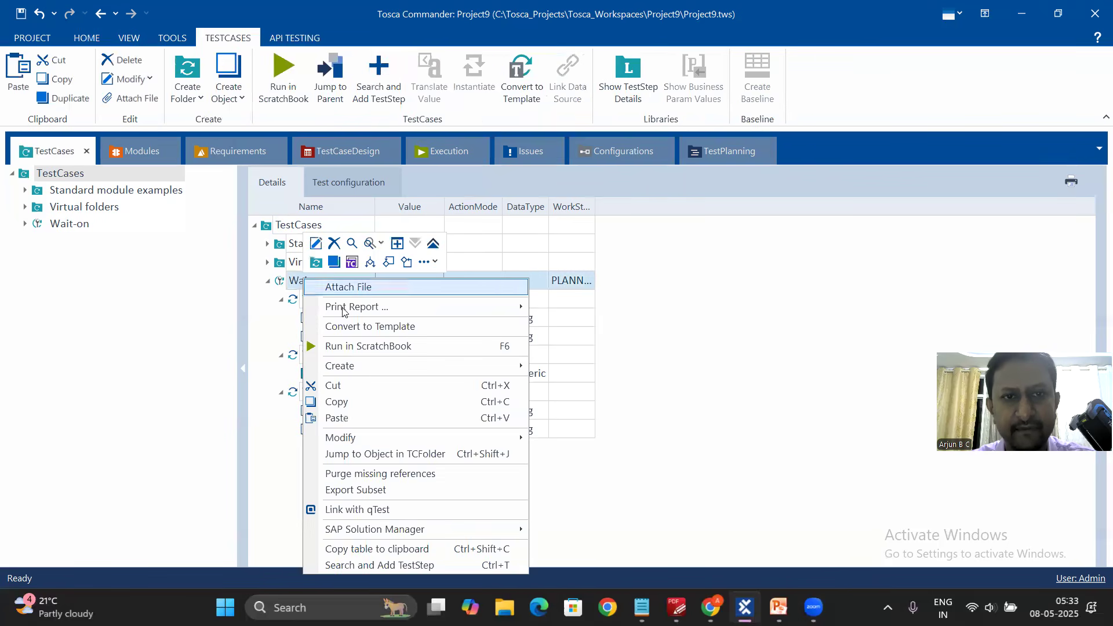
left_click(348, 345)
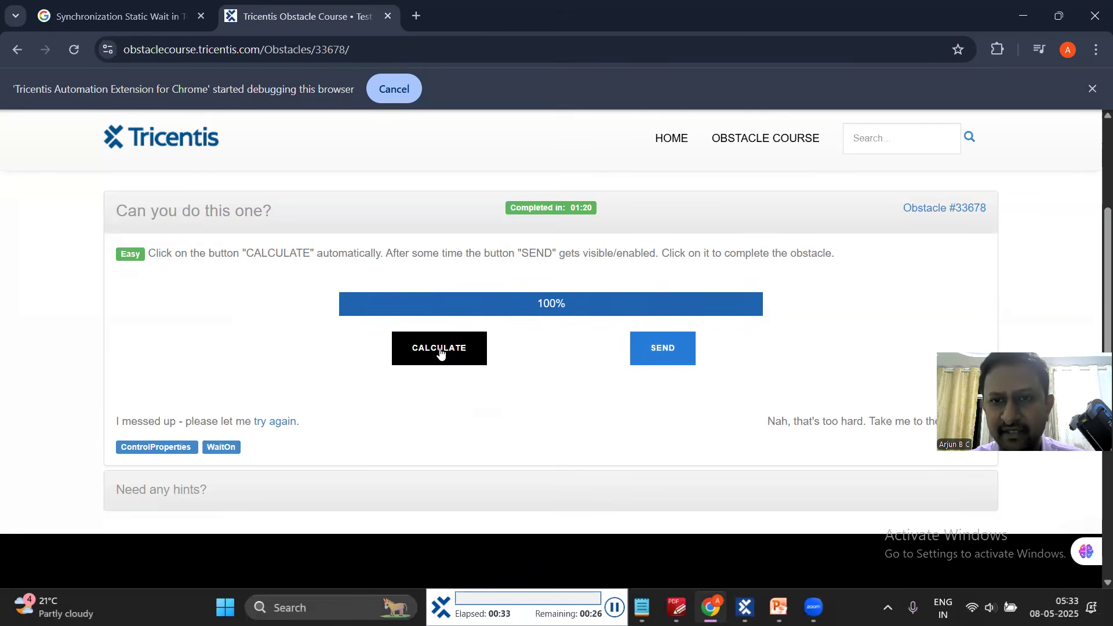
left_click(663, 349)
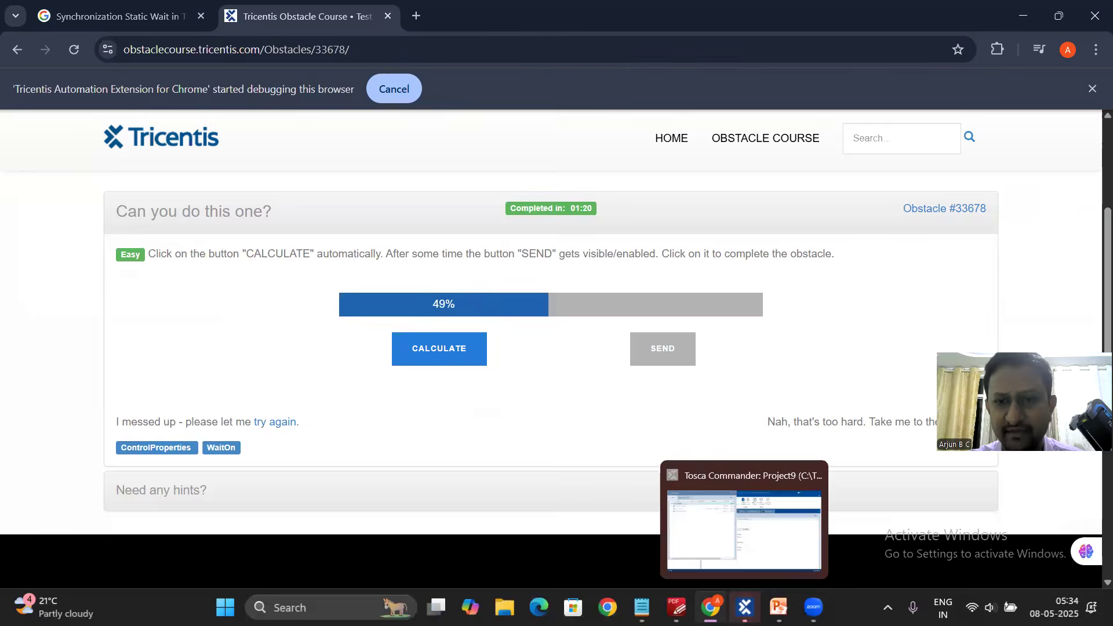
left_click(745, 608)
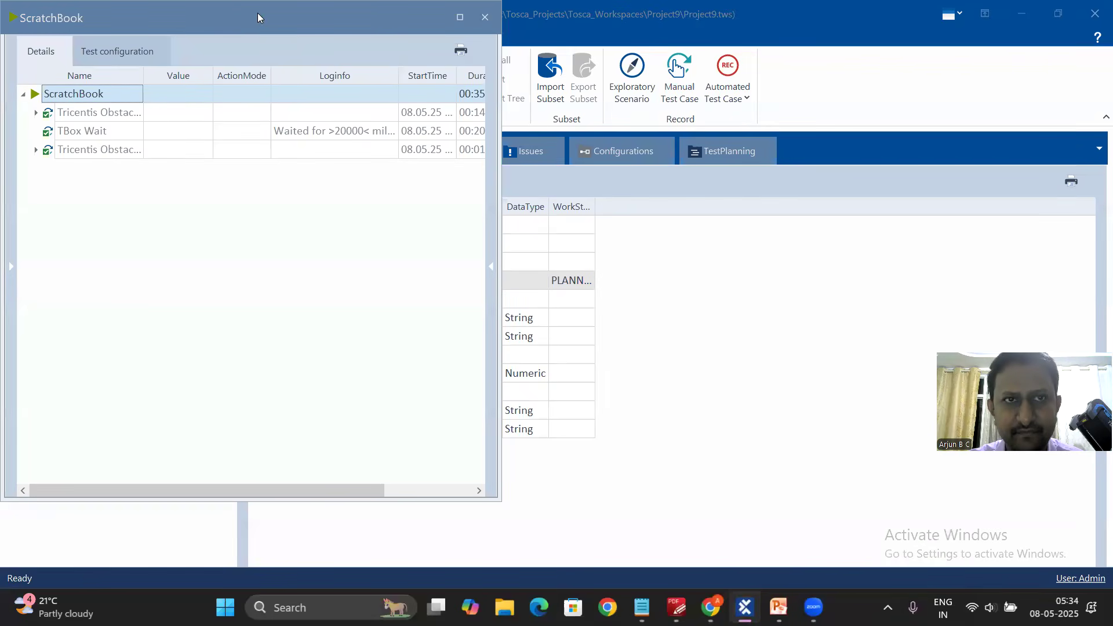
left_click_drag(258, 13, 268, 107)
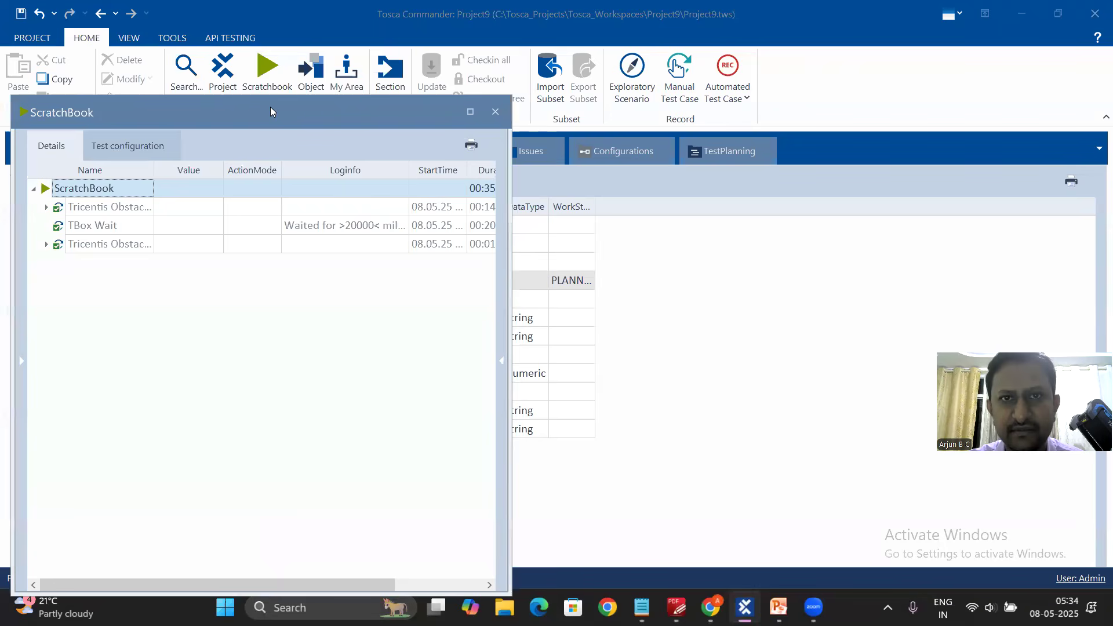
left_click(495, 112)
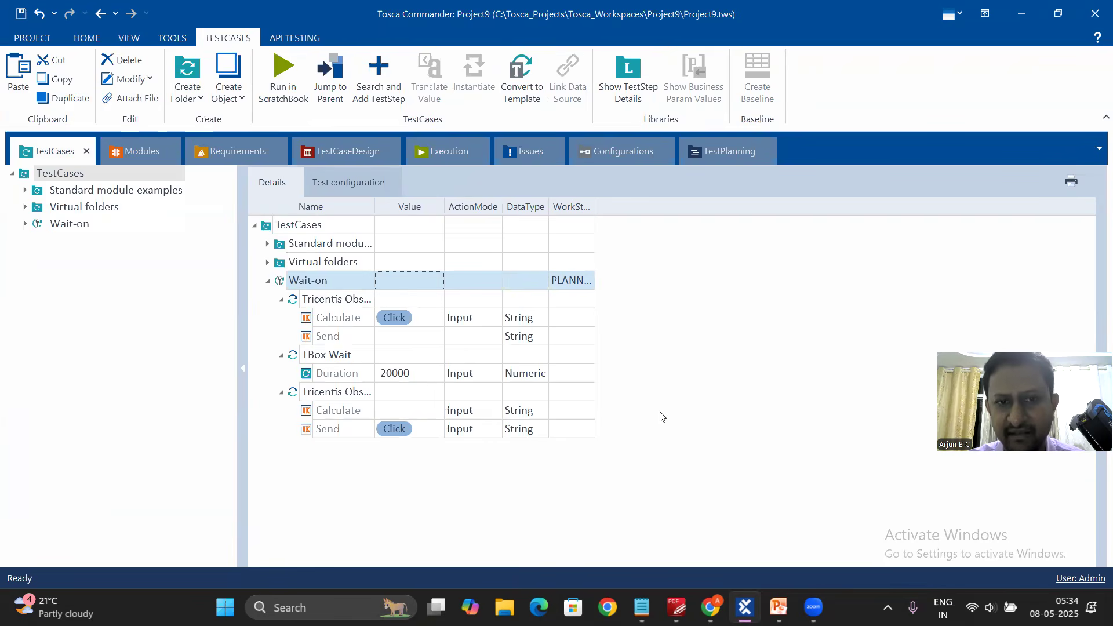
Set the Duration of the TBox Wait test step to 5000.
left_click(400, 375)
left_click(385, 376)
left_click(391, 374)
key("BackSpace")
key("BackSpace")
type("5")
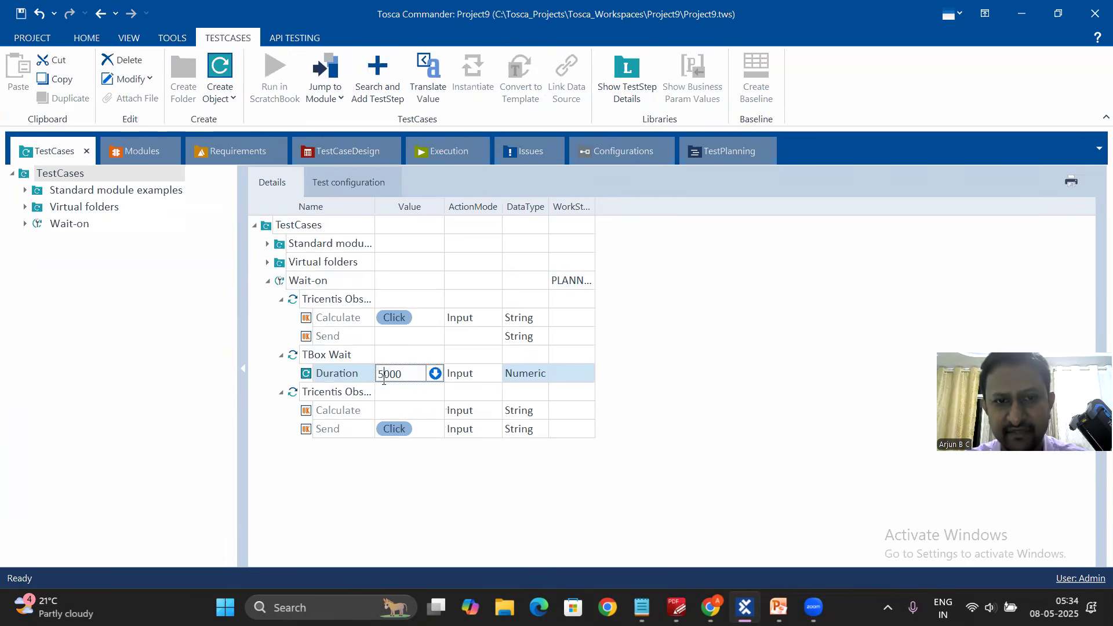
left_click(378, 502)
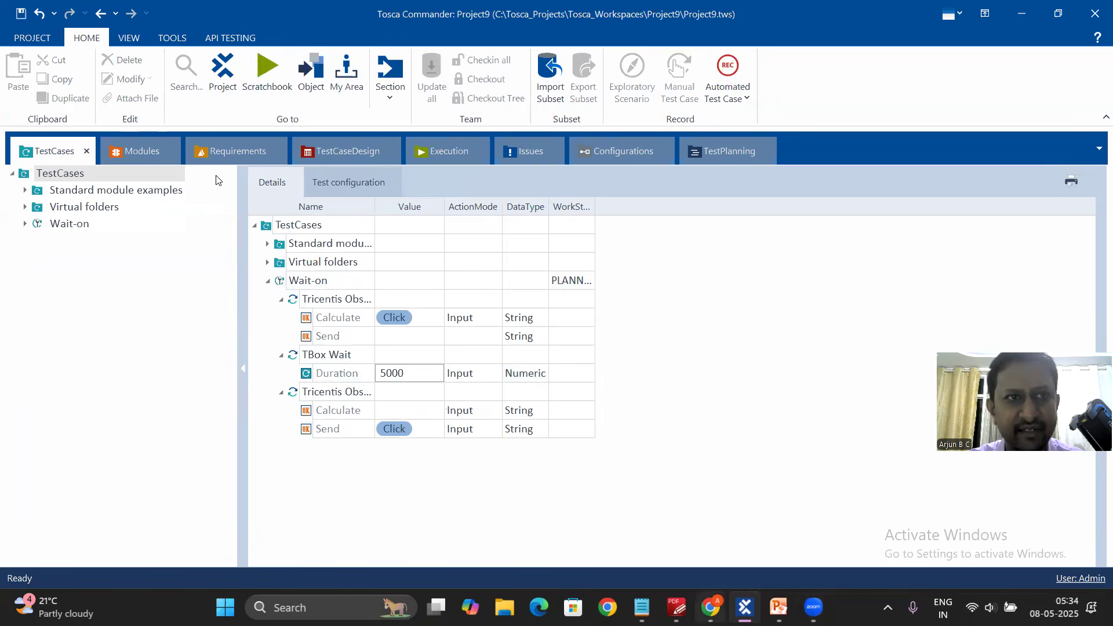
Switch to Chrome to reload the Tricentis obstacle page, and return to Tosca Commander.
key("alt+Tab")
left_click(72, 51)
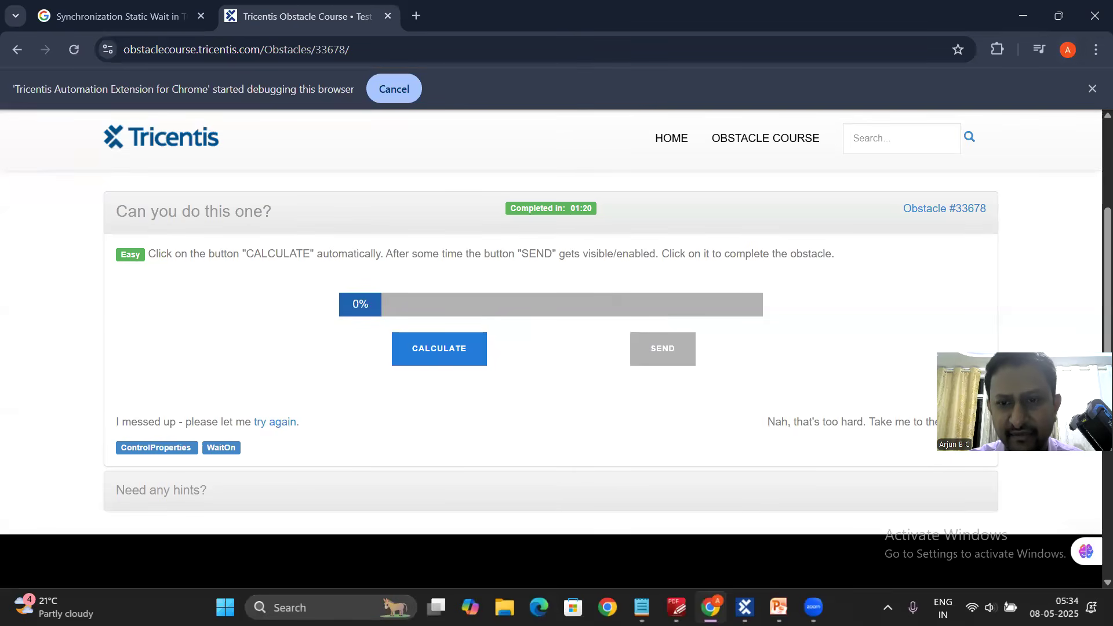
mouse_move(745, 607)
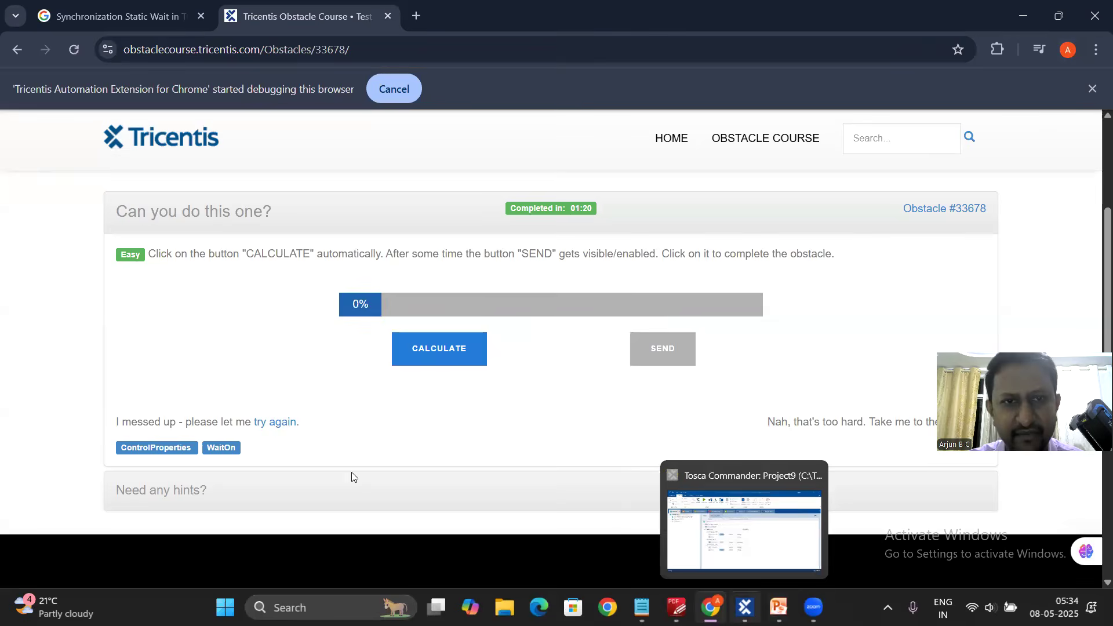
key("alt+Tab")
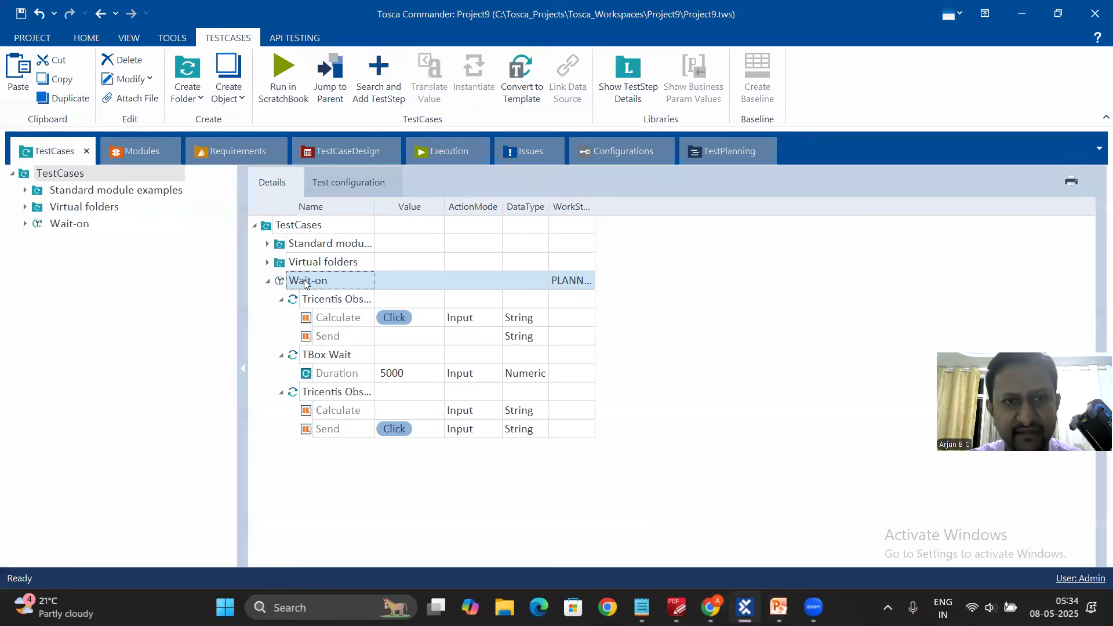
Run the Wait-on test case in ScratchBook again with the 5000 wait, and close its results window.
right_click(303, 281)
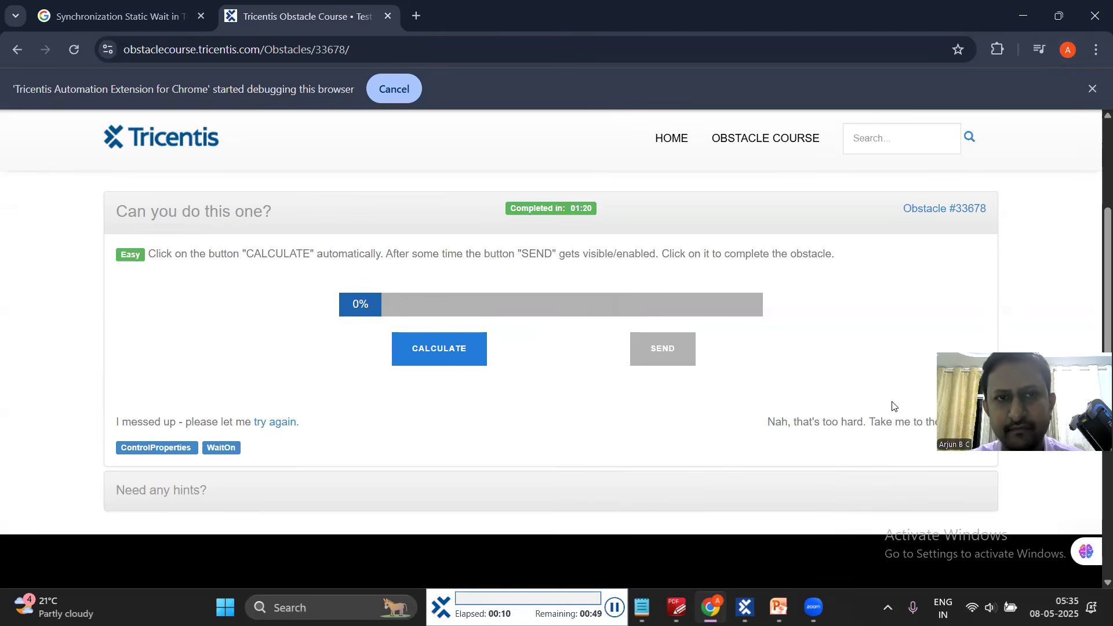
left_click(441, 354)
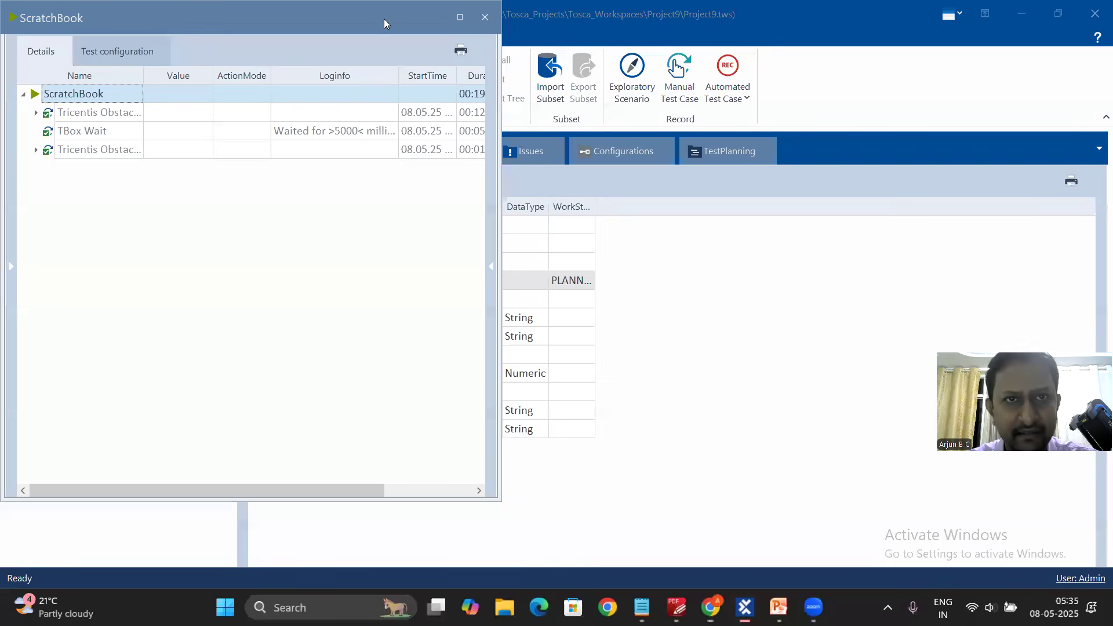
left_click_drag(384, 19, 414, 85)
left_click(487, 84)
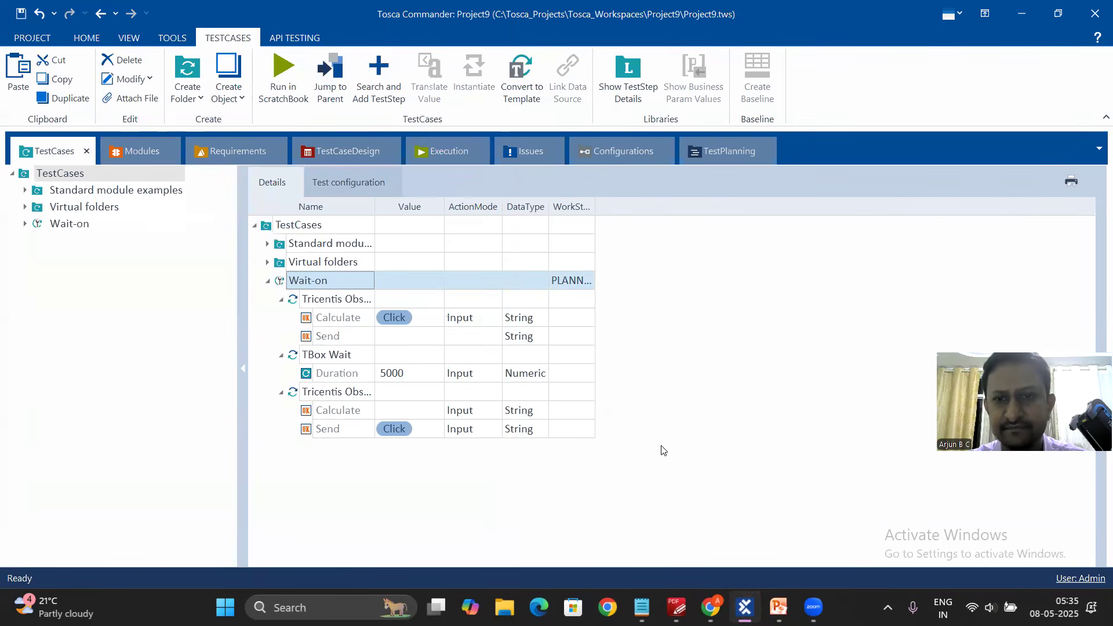
left_click(890, 487)
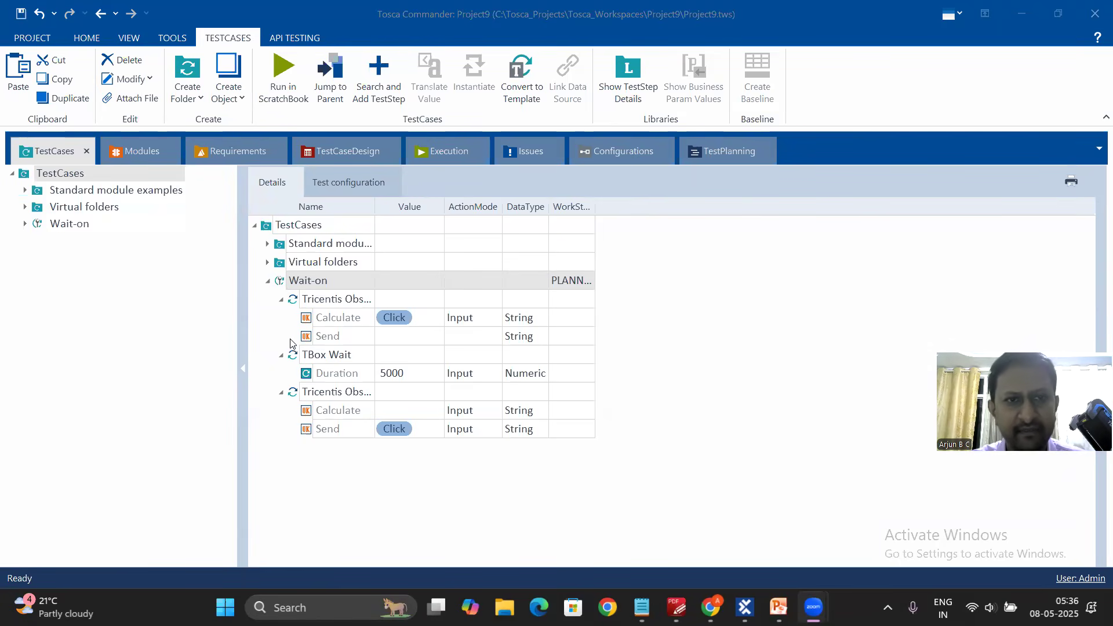
Collapse the Wait-on test case and create a new test case named Wait-on-Dynamic below it in the TestCases folder.
left_click(268, 282)
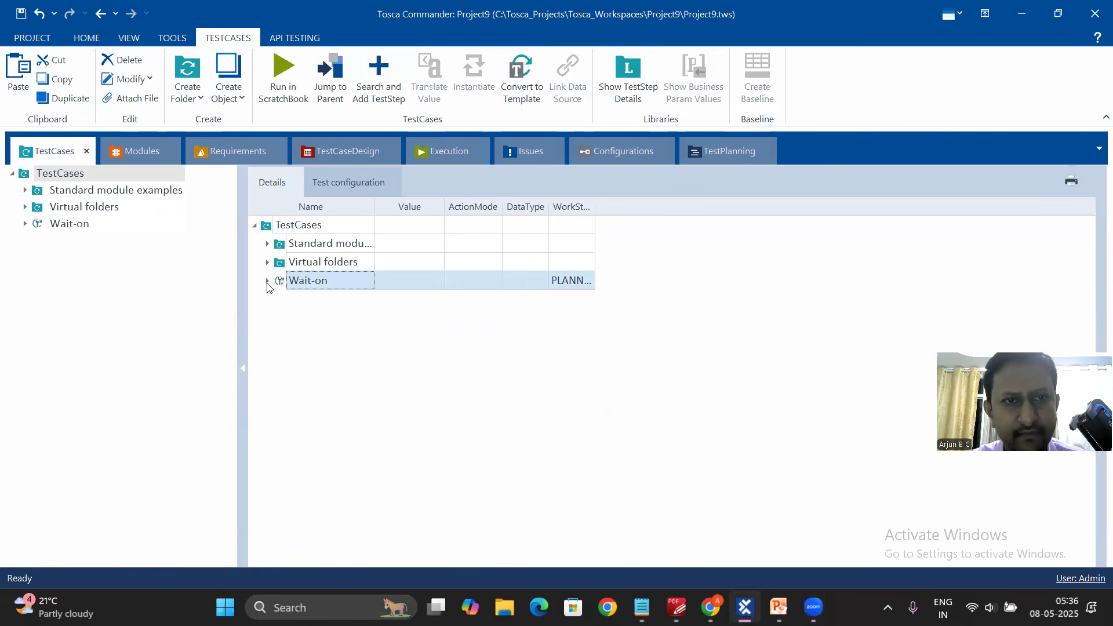
right_click(284, 319)
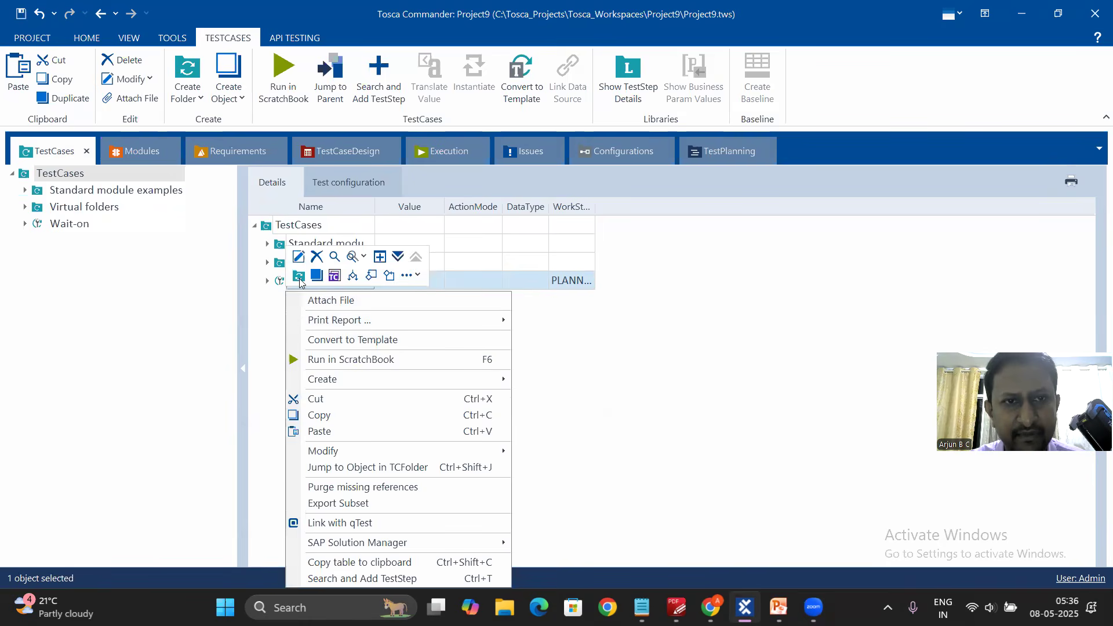
left_click(281, 308)
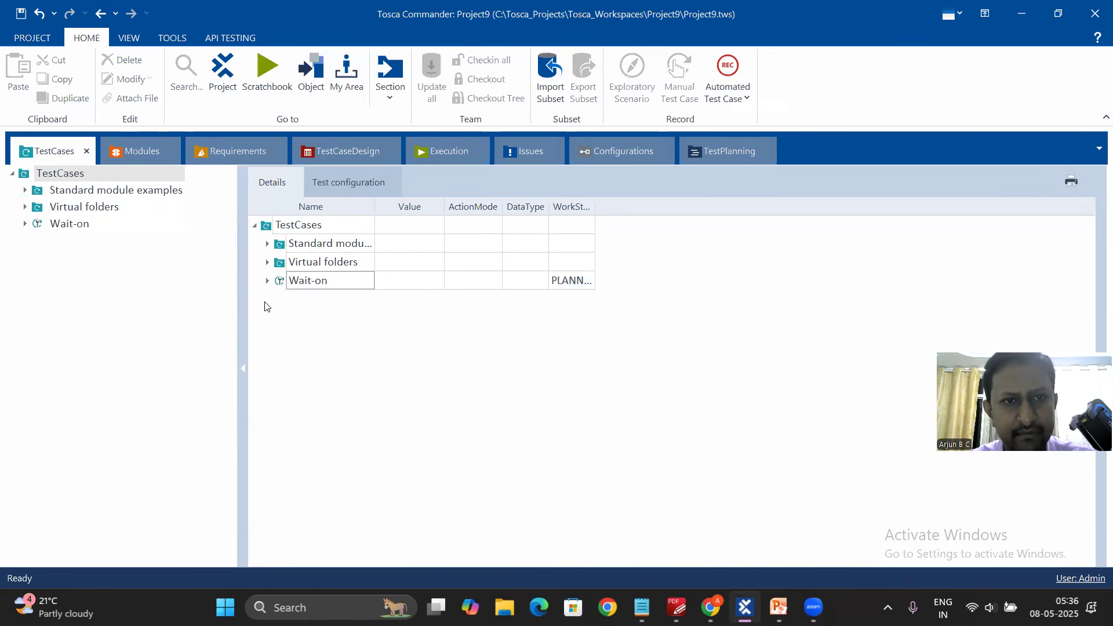
right_click(311, 304)
left_click(331, 286)
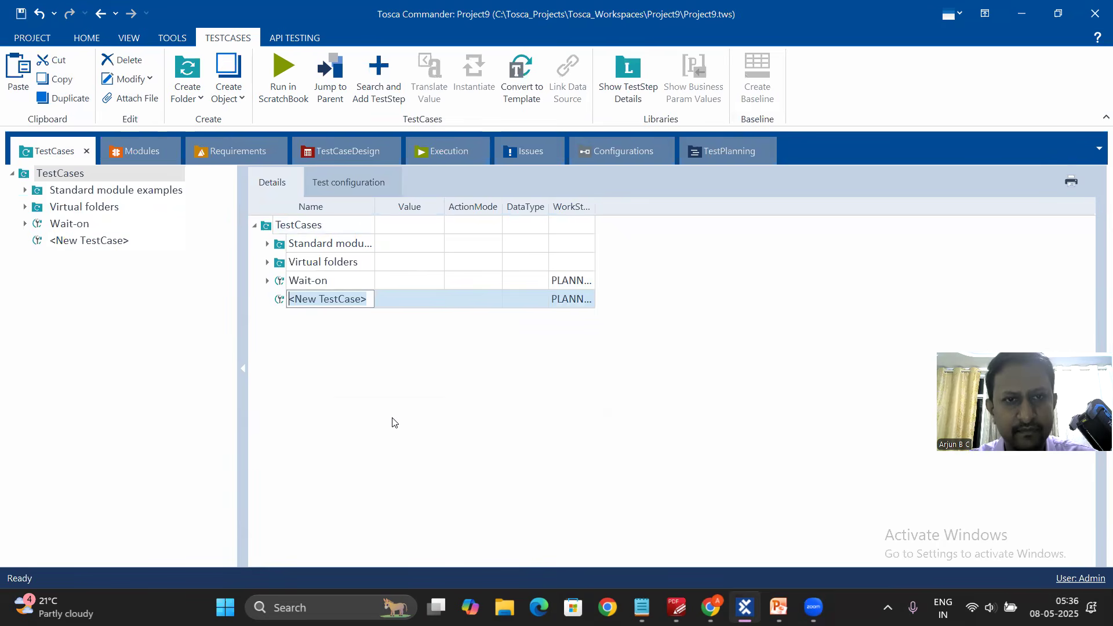
type("Wait")
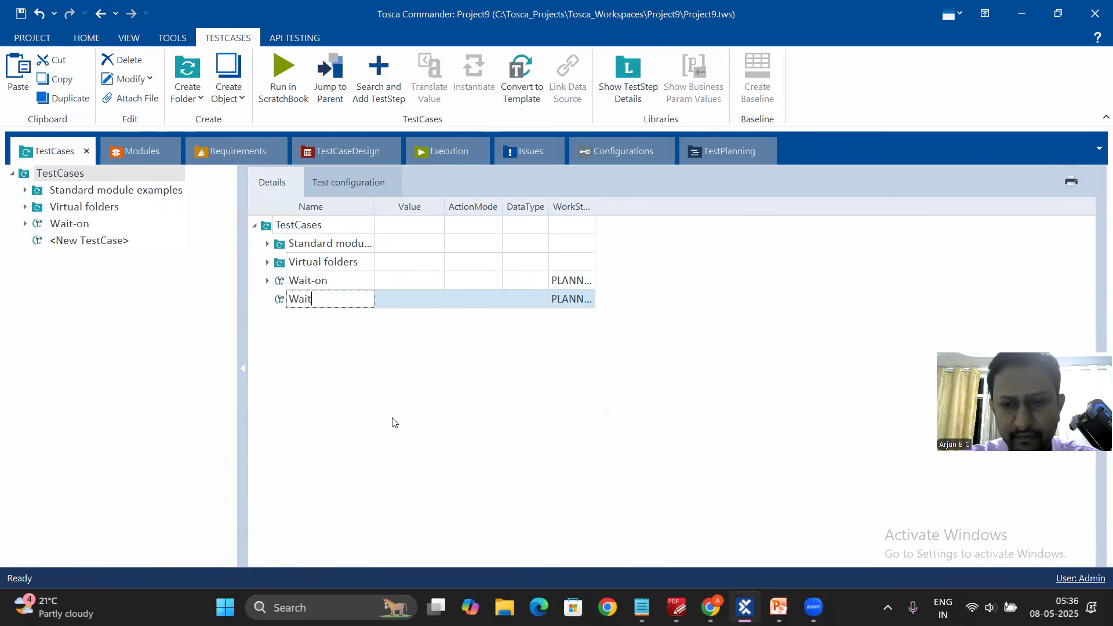
type("-on-Dynamic")
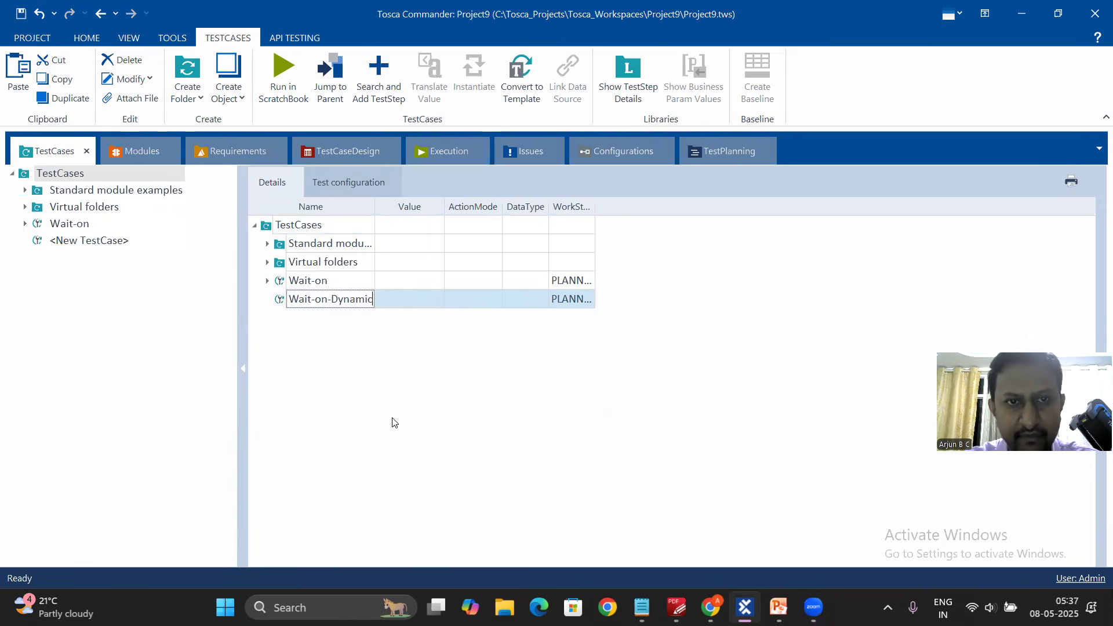
key("Return")
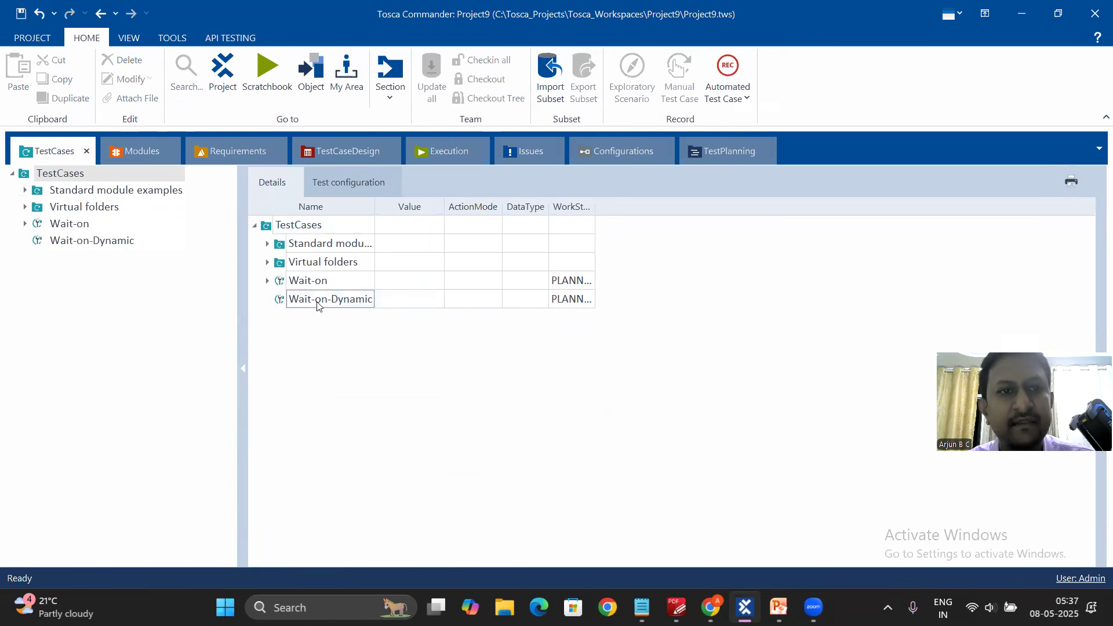
Add the Tricentis Obstacle Course module from the Wait-on module folder to the Wait-on-Dynamic test case and expand the new test step.
left_click(139, 151)
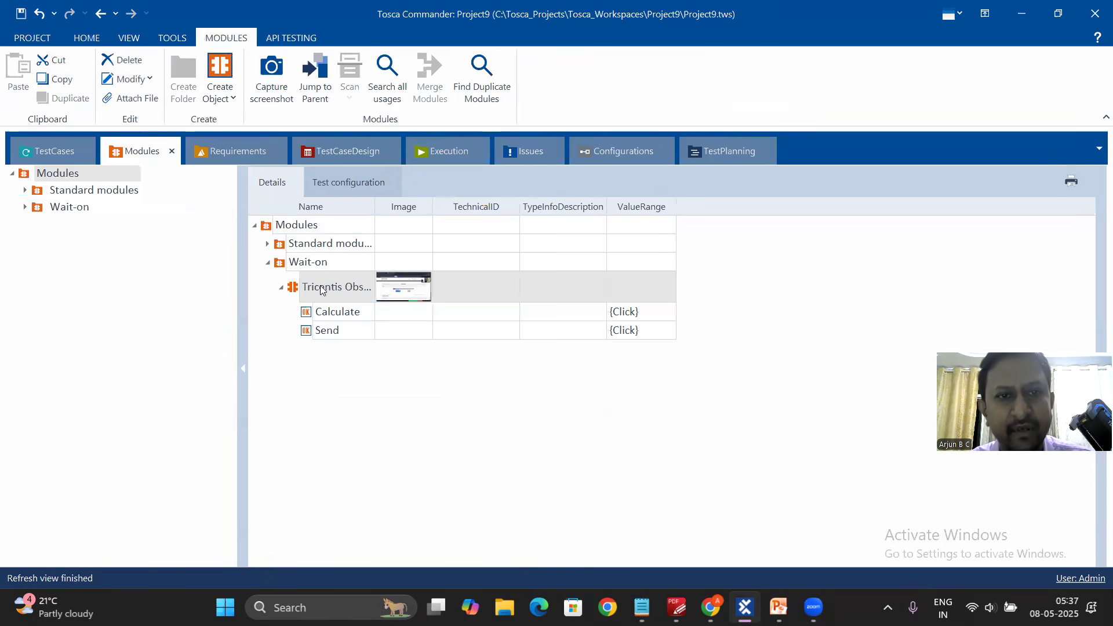
left_click_drag(294, 290, 313, 307)
left_click(280, 318)
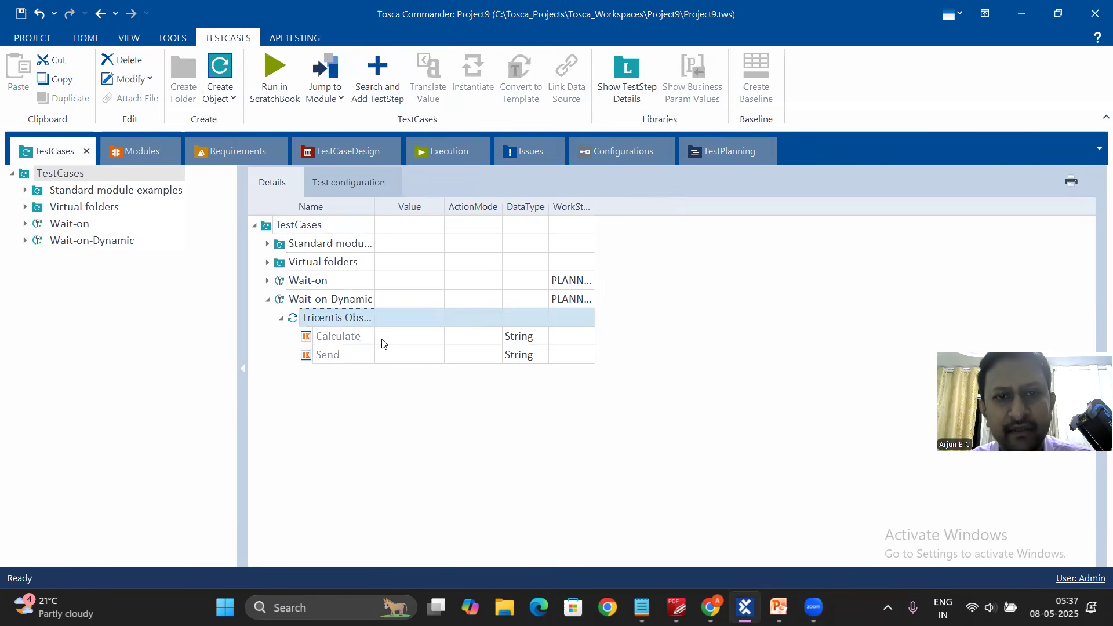
Set the value of the Calculate attribute in the Wait-on-Dynamic test case to {Click}.
left_click(410, 340)
left_click(411, 340)
left_click(402, 356)
key("Return")
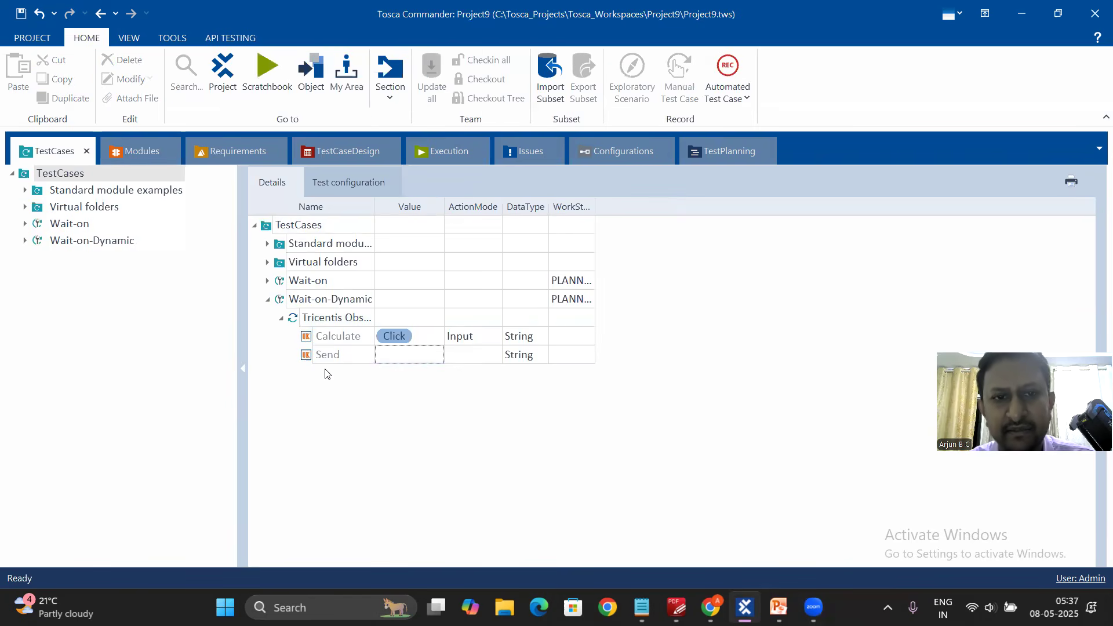
Set the ActionMode of the Send attribute in the Wait-on-Dynamic test case to WaitOn.
left_click(461, 361)
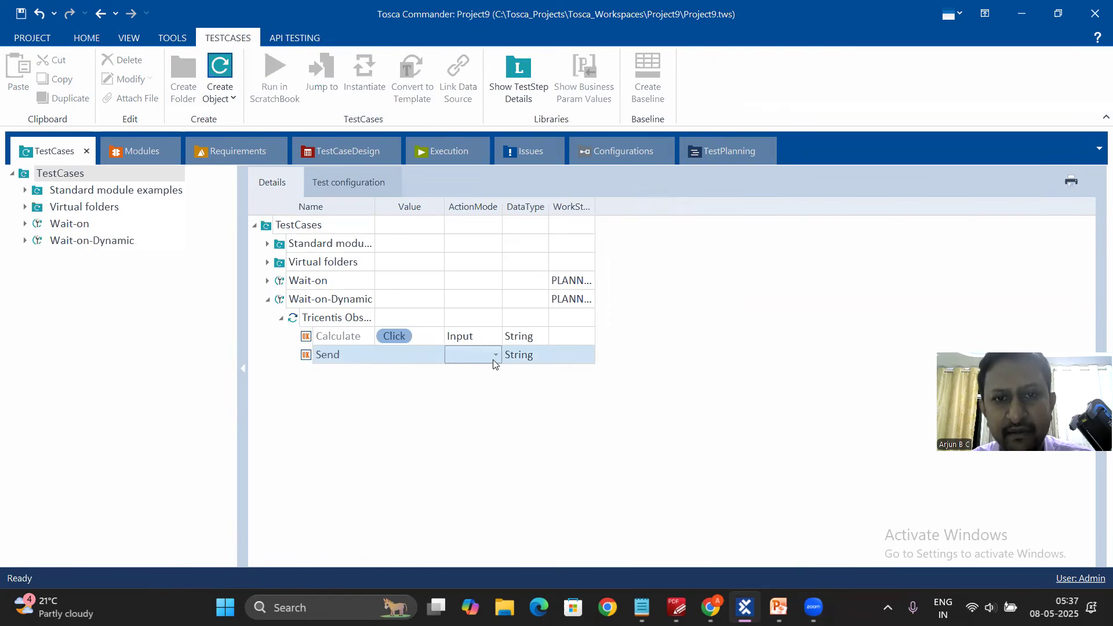
left_click(496, 356)
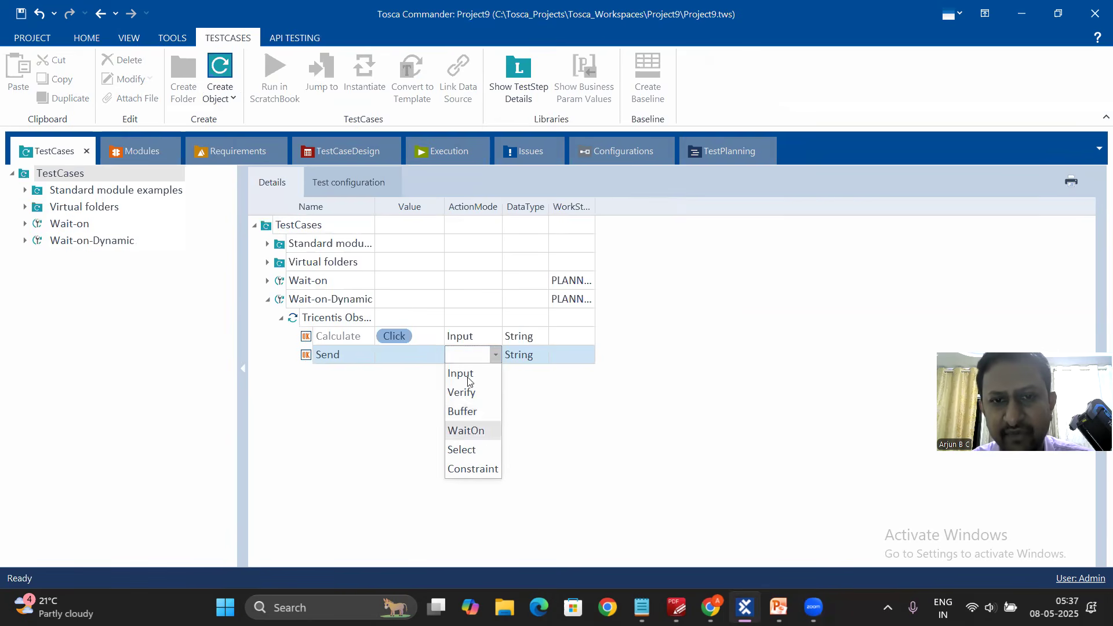
left_click(479, 436)
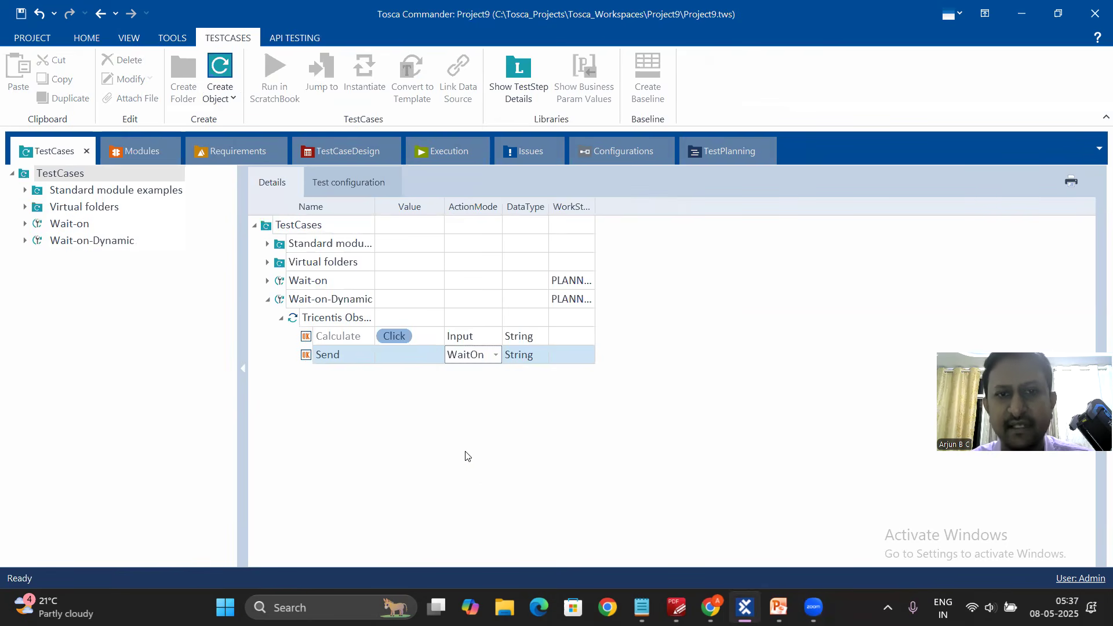
Set the wait condition of the Send attribute to the property Enabled == True.
left_click(407, 356)
left_click(407, 354)
left_click(419, 355)
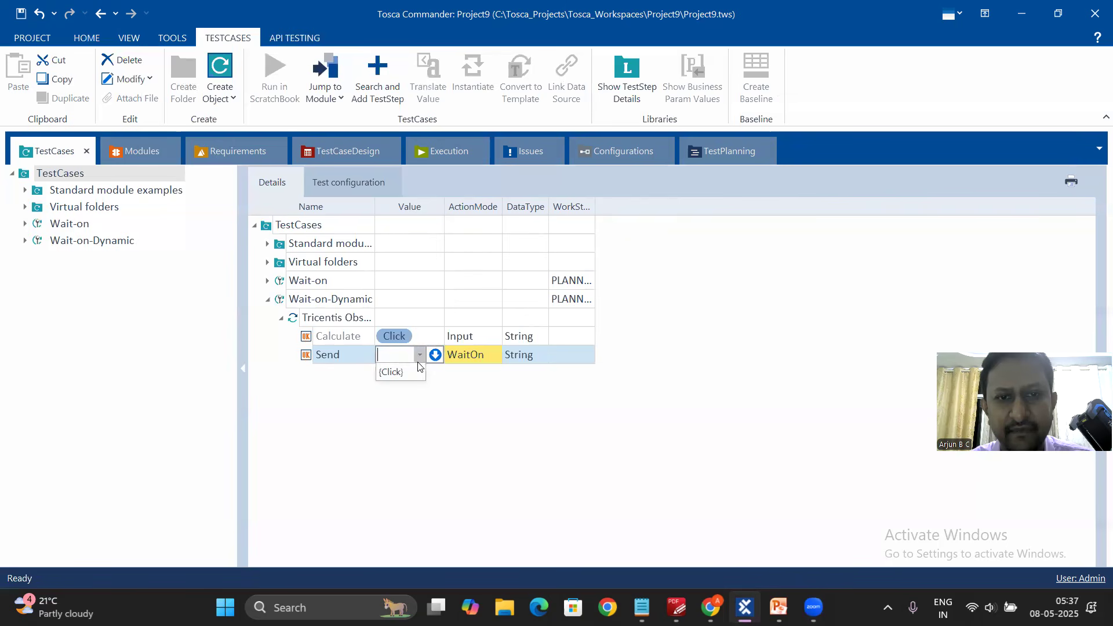
left_click(435, 354)
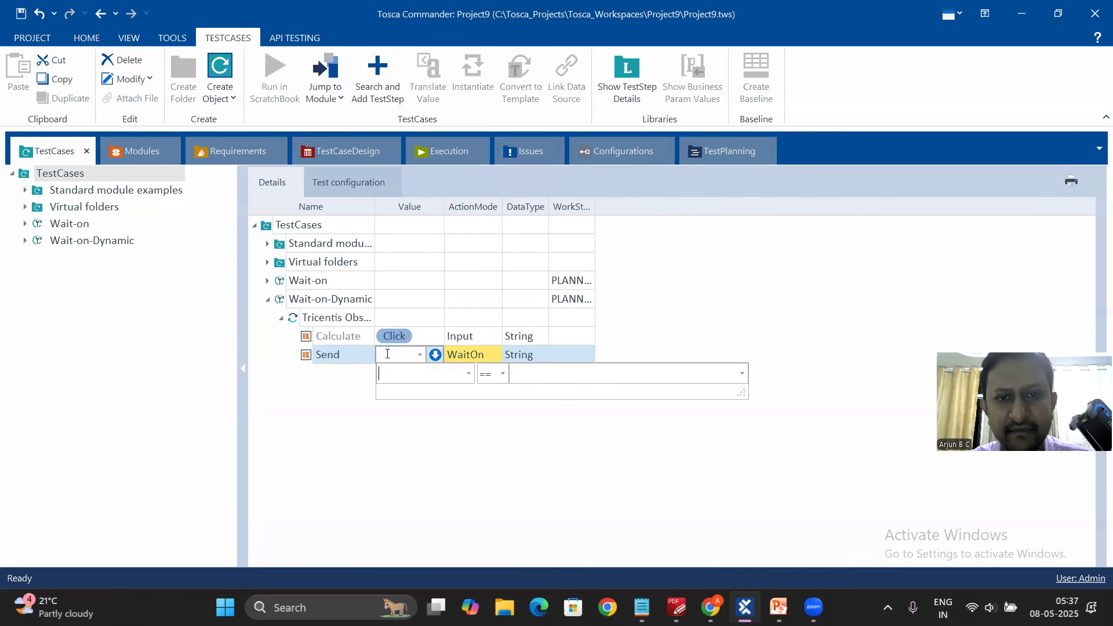
left_click(434, 478)
left_click(436, 357)
left_click(437, 358)
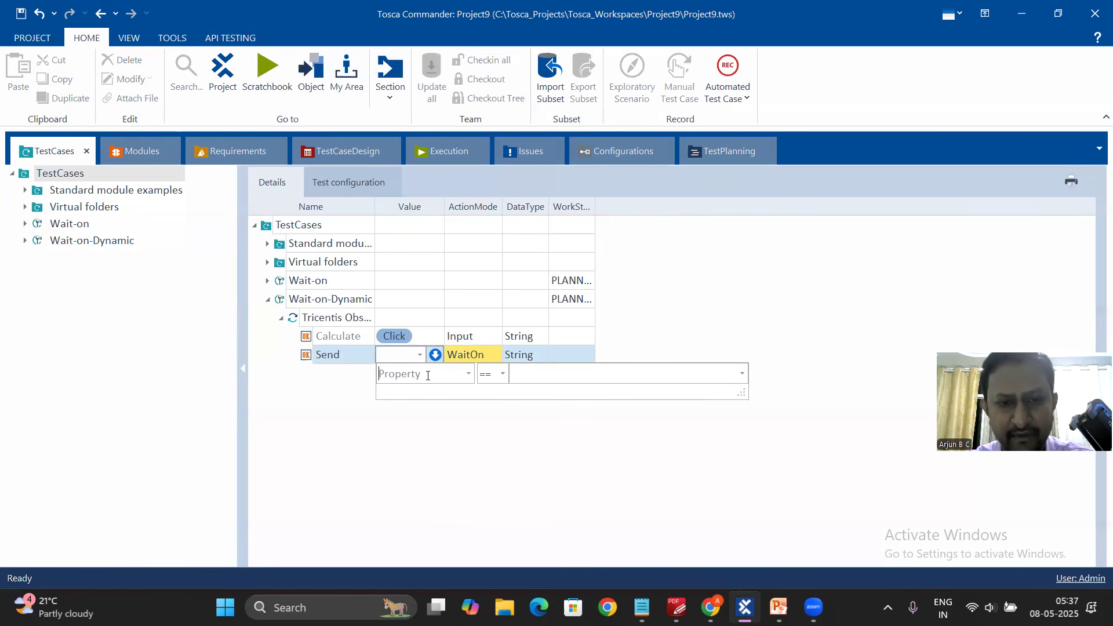
type("Enabled")
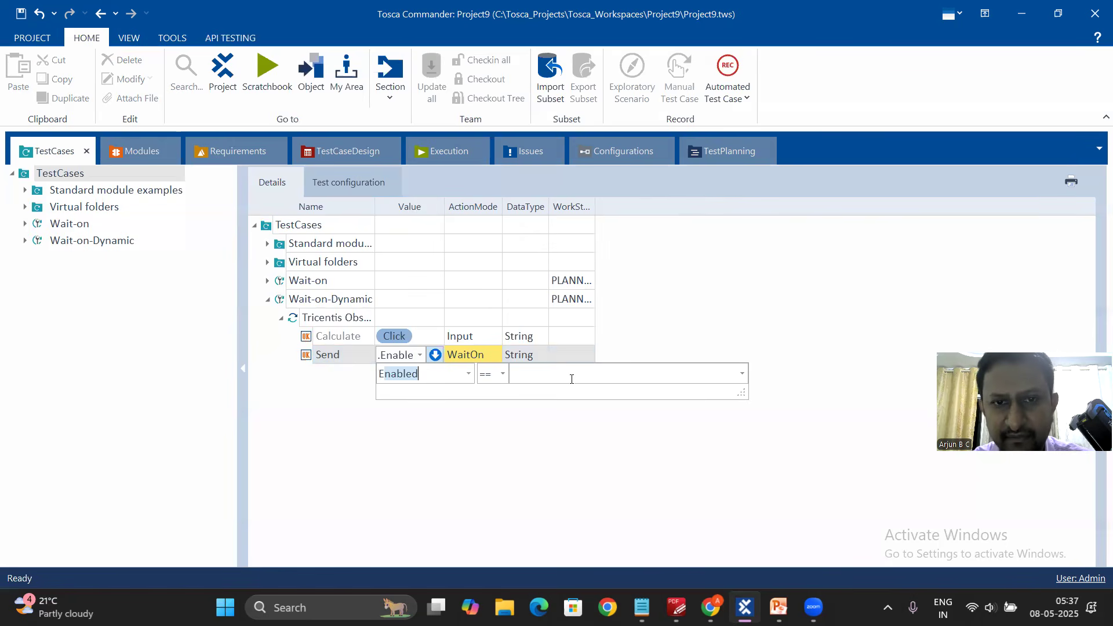
left_click(571, 379)
type("True")
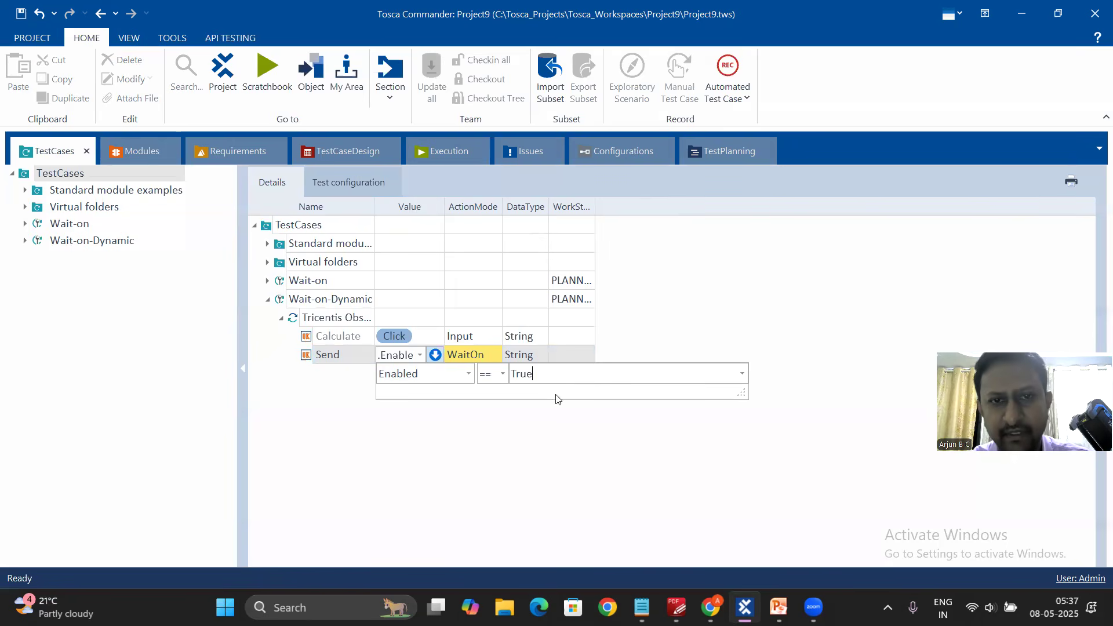
left_click(517, 449)
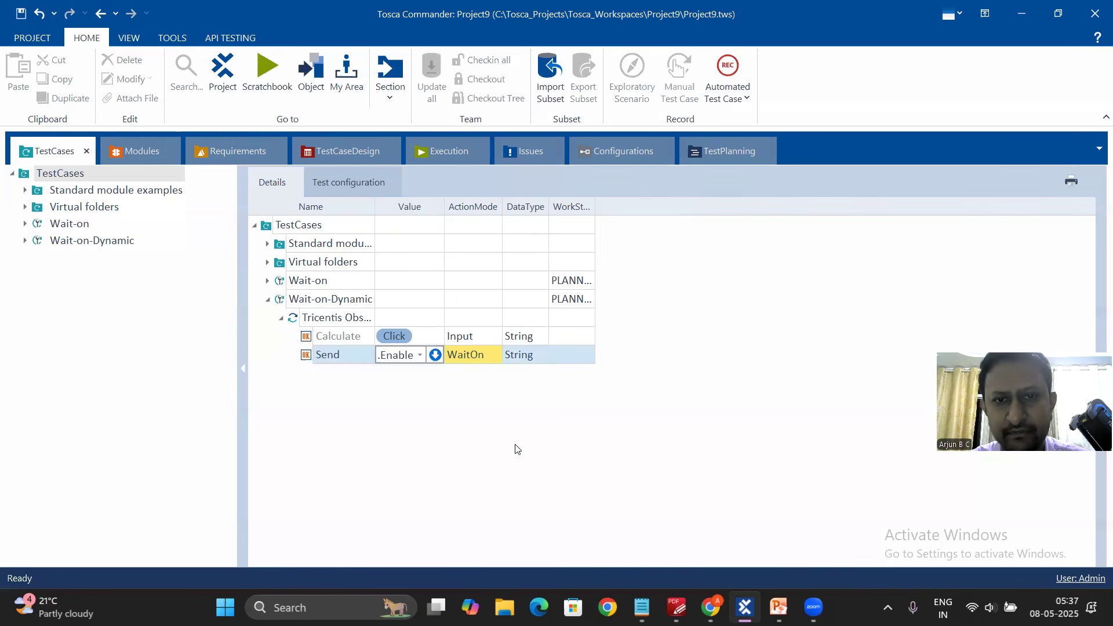
left_click(398, 368)
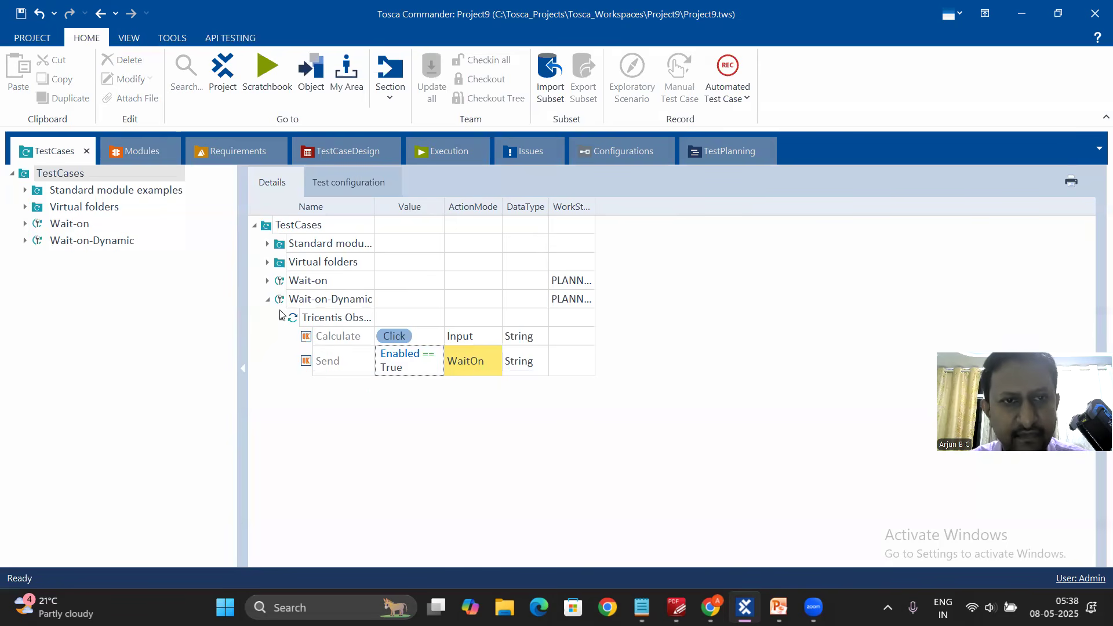
Duplicate the Tricentis Obstacle Course test step within the Wait-on-Dynamic test case and expand the copy.
left_click(327, 318)
left_click(327, 336)
left_click(317, 322)
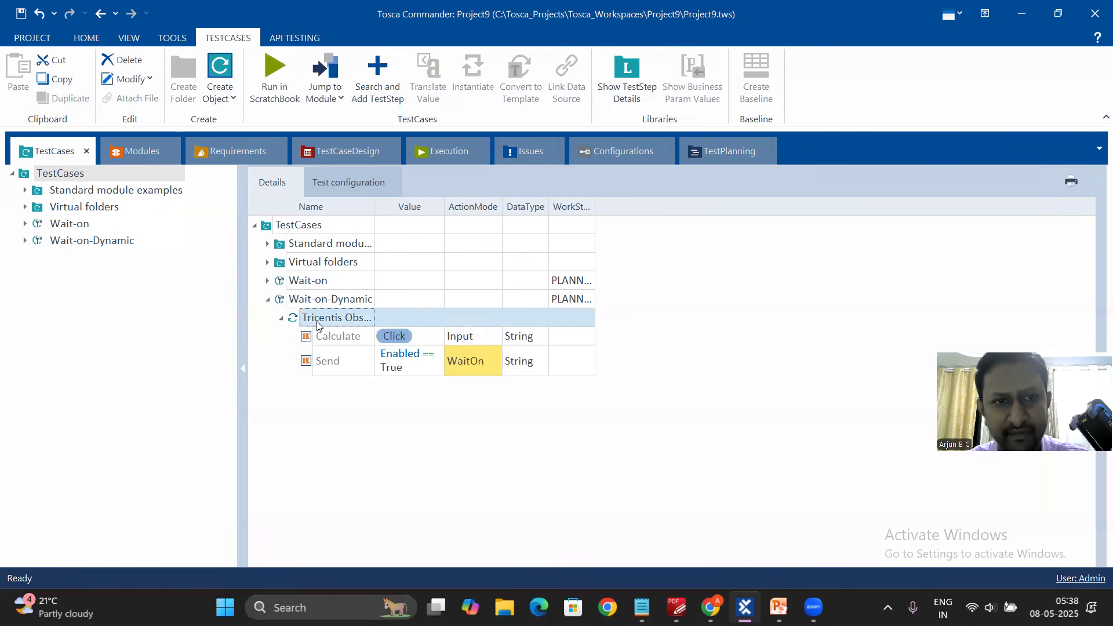
key("ctrl+c")
left_click(311, 303)
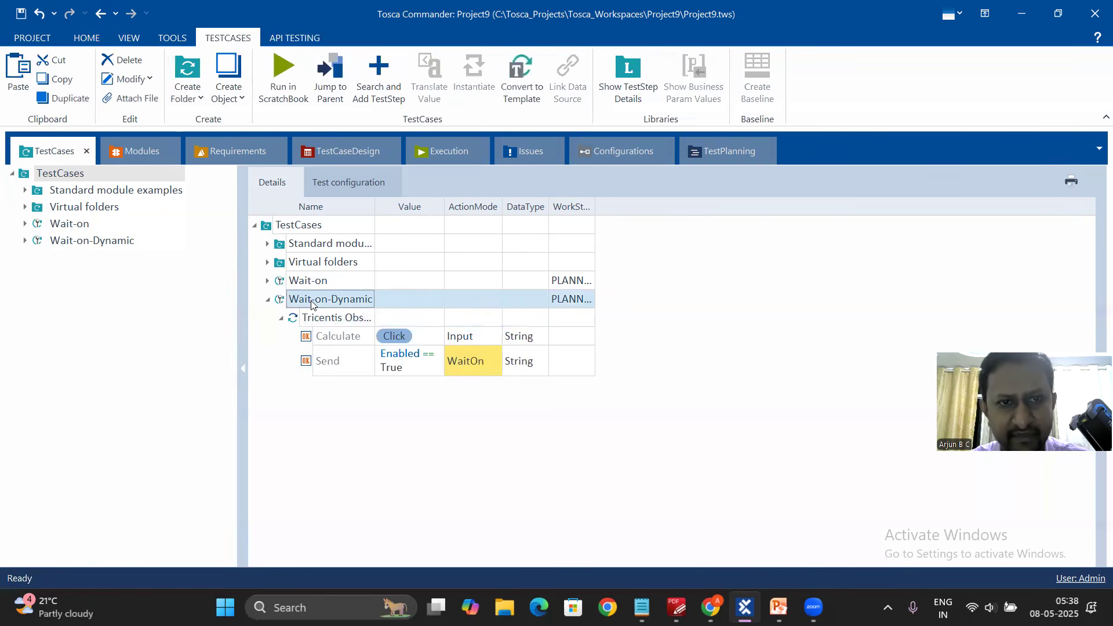
key("ctrl+v")
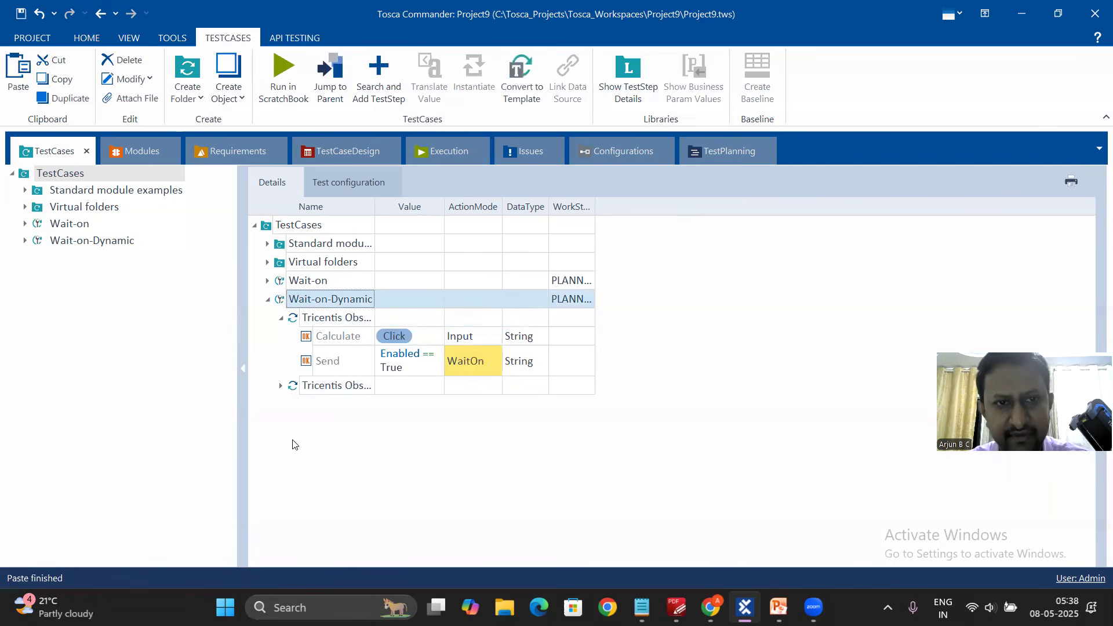
left_click(281, 386)
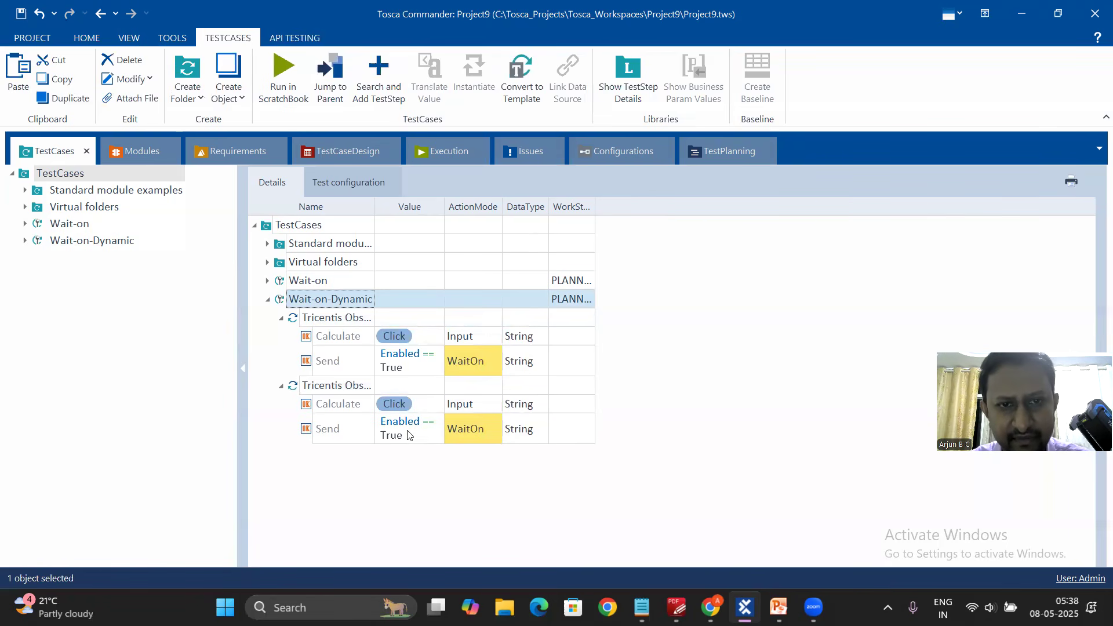
Clear the value of the Calculate attribute in the second Tricentis Obstacle Course step of Wait-on-Dynamic.
left_click(426, 406)
left_click(426, 406)
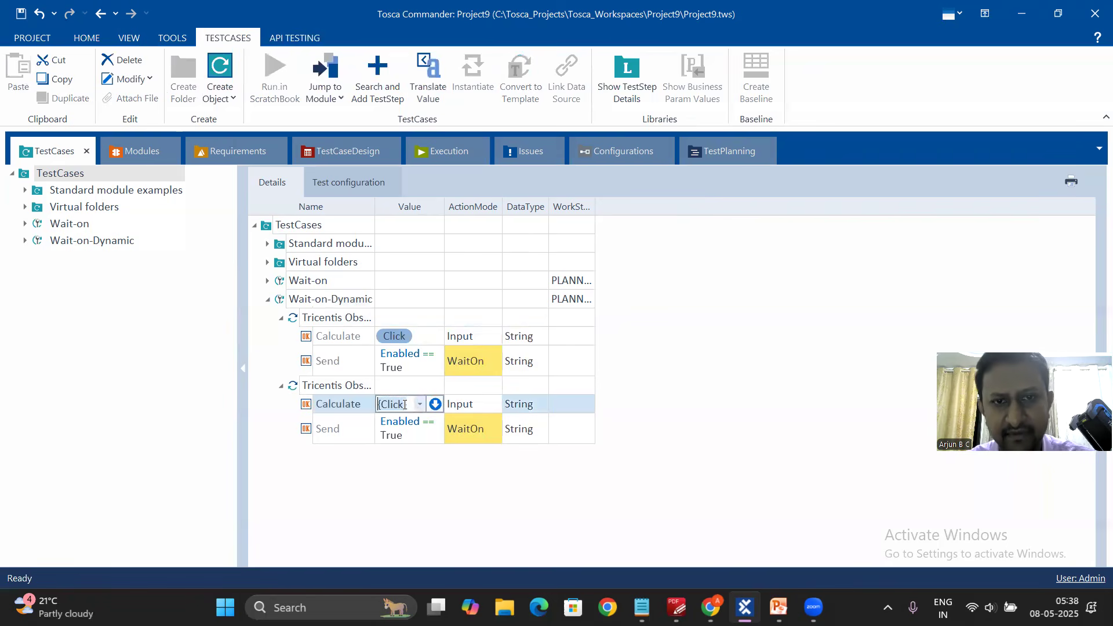
key("BackSpace")
left_click(415, 485)
Set the ActionMode of the Send attribute in the second Wait-on-Dynamic test step to Input.
left_click(402, 429)
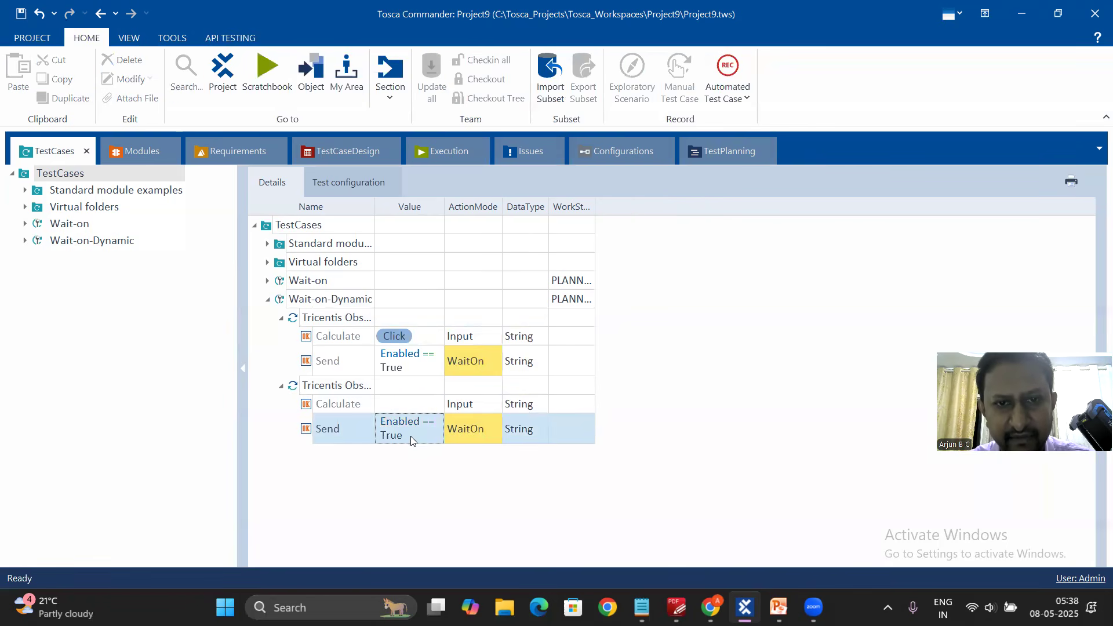
left_click(475, 433)
left_click(495, 429)
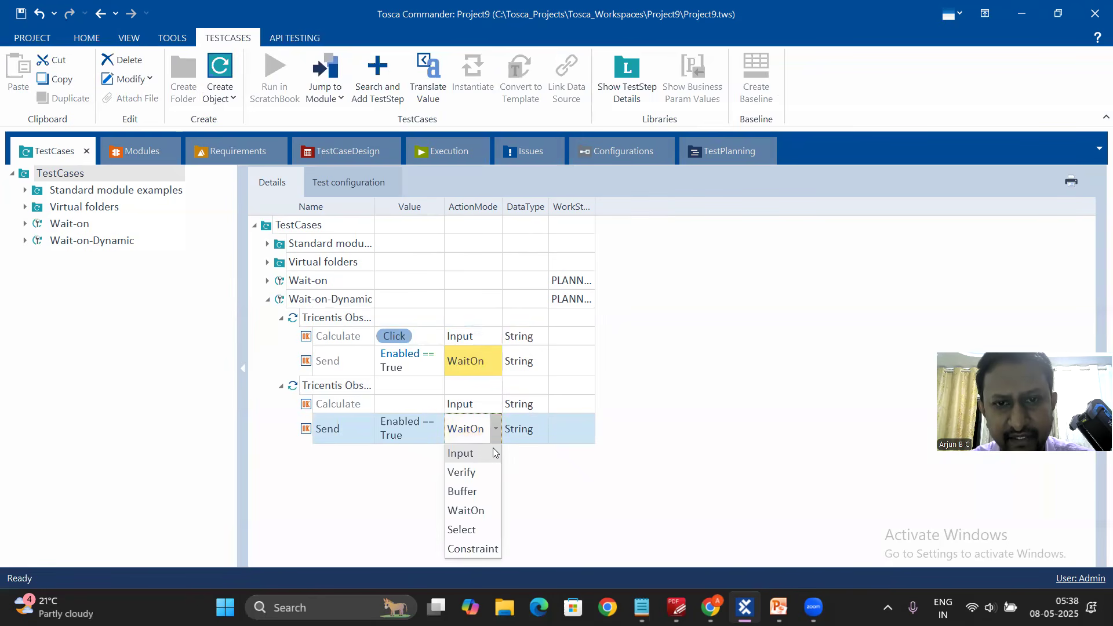
left_click(471, 454)
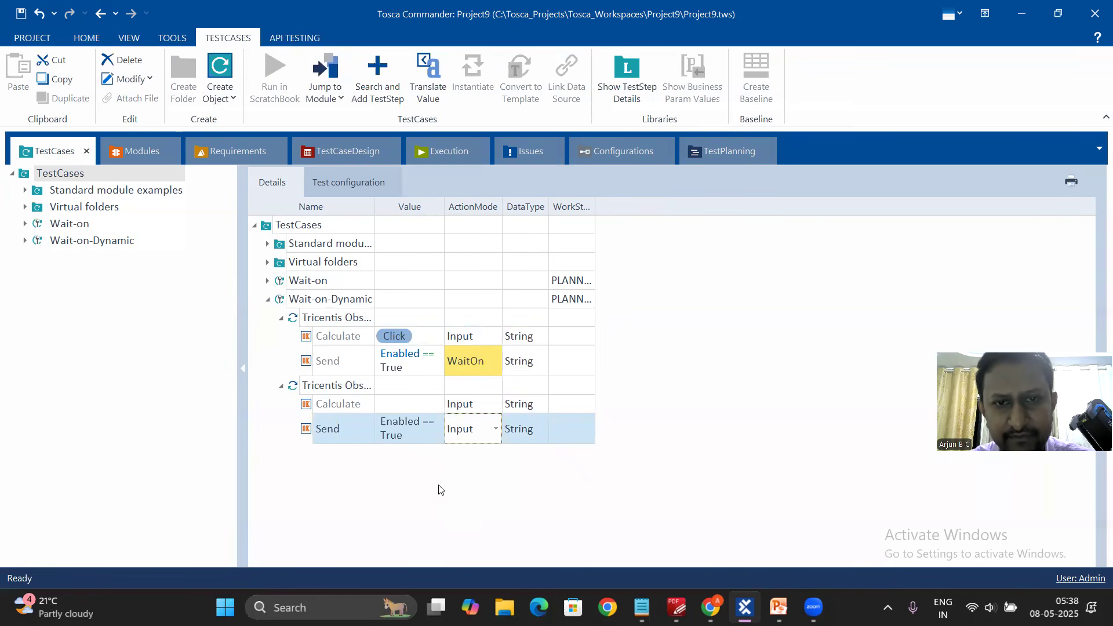
Replace the value of the Send attribute in the second Wait-on-Dynamic test step with {Click}.
left_click(411, 430)
left_click(413, 432)
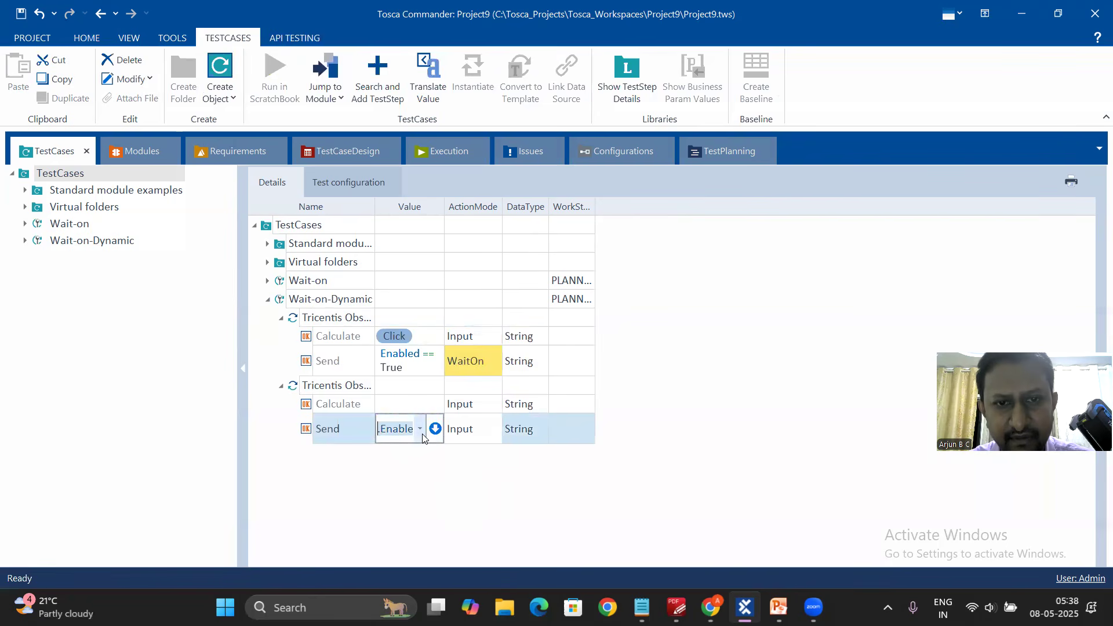
left_click(419, 429)
left_click(403, 452)
left_click(423, 482)
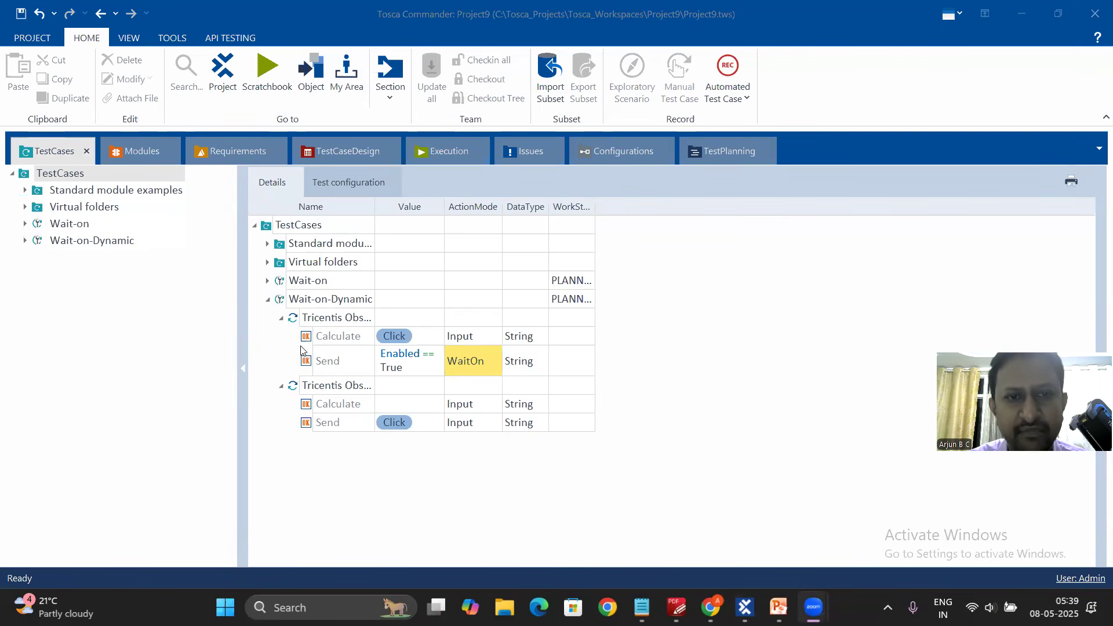
Review the Wait-on test case's static TBox Wait steps, then return to the expanded Wait-on-Dynamic steps.
left_click(268, 299)
left_click(268, 281)
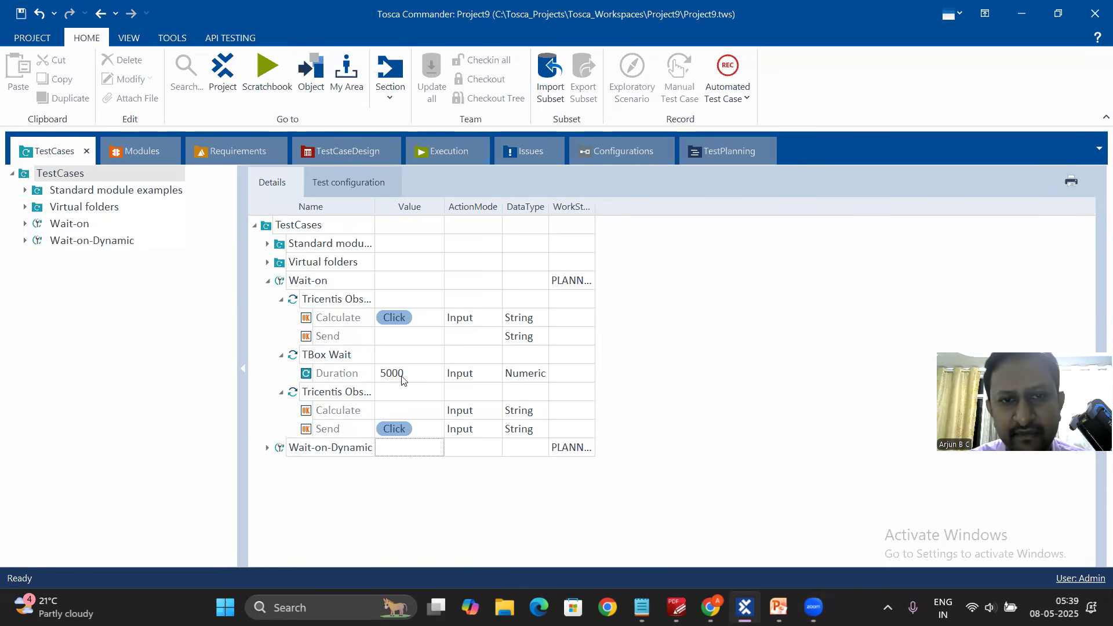
left_click(268, 282)
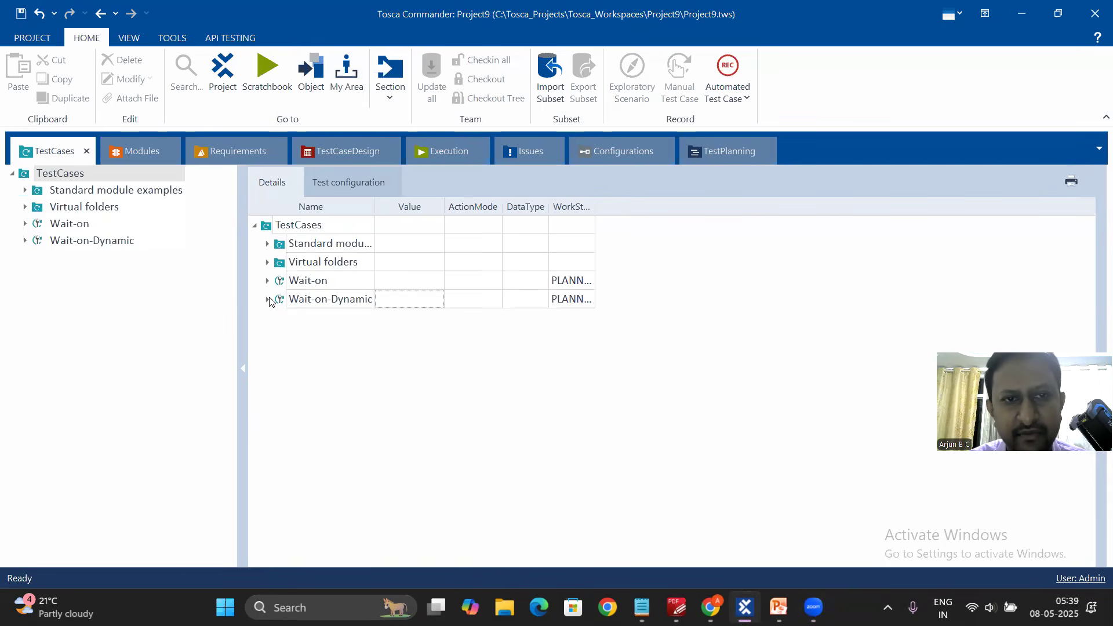
left_click(268, 300)
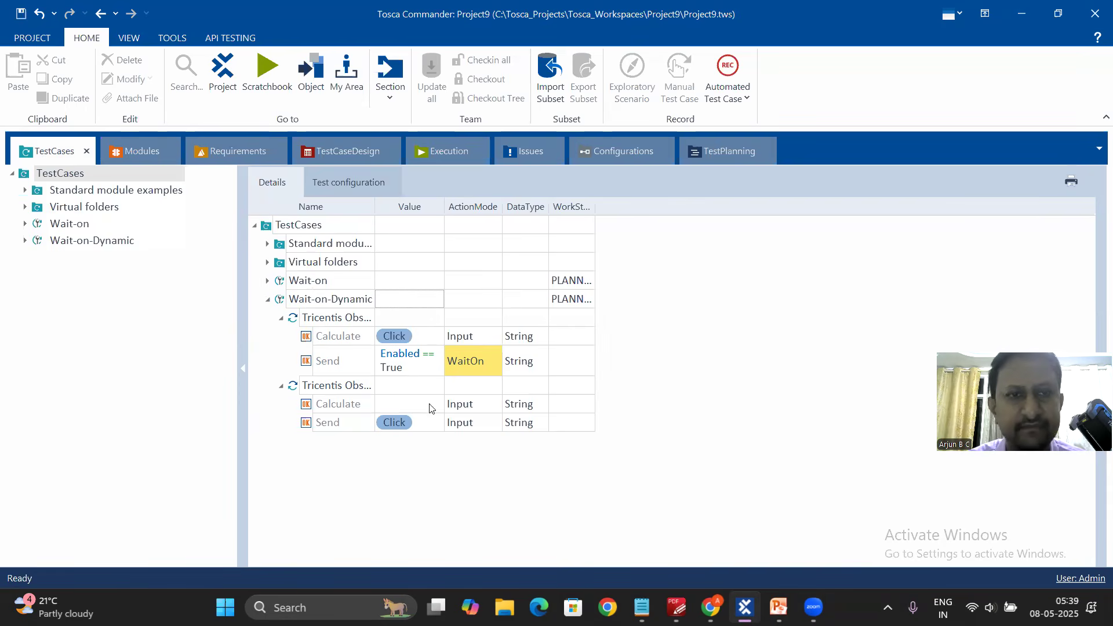
Run the Wait-on-Dynamic test case in the ScratchBook against the obstacle page and close the execution results.
right_click(317, 299)
left_click(367, 359)
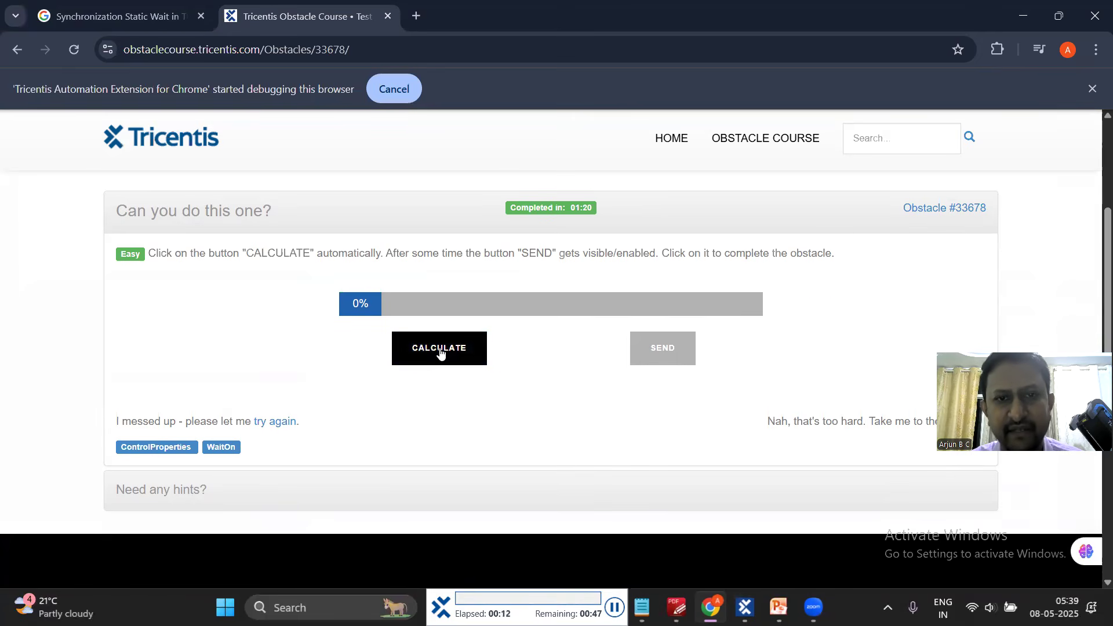
left_click(441, 352)
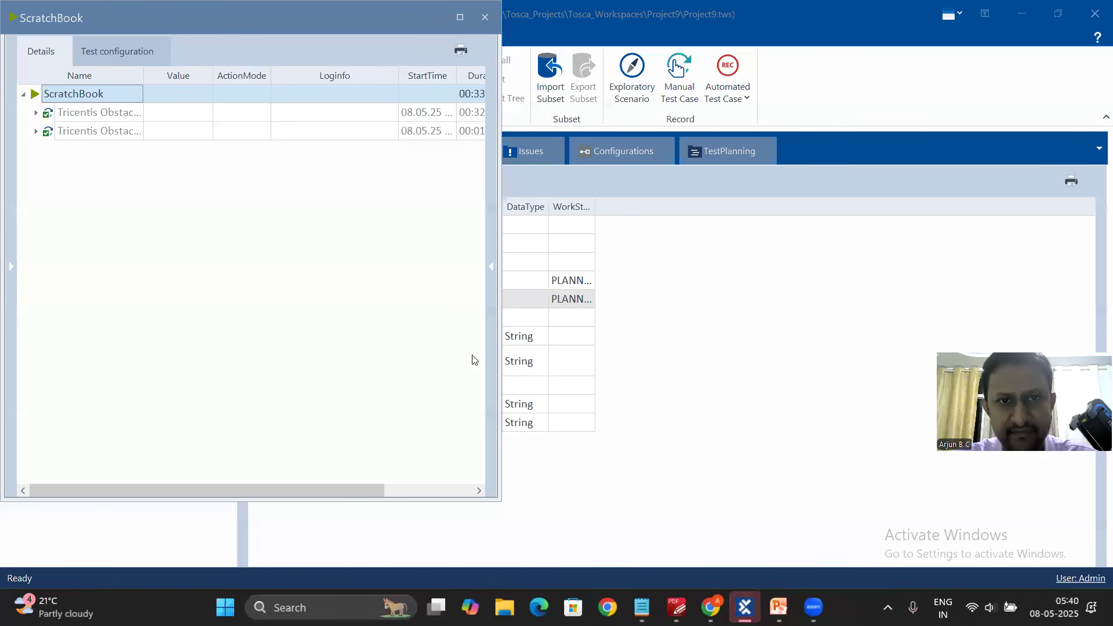
key("Escape")
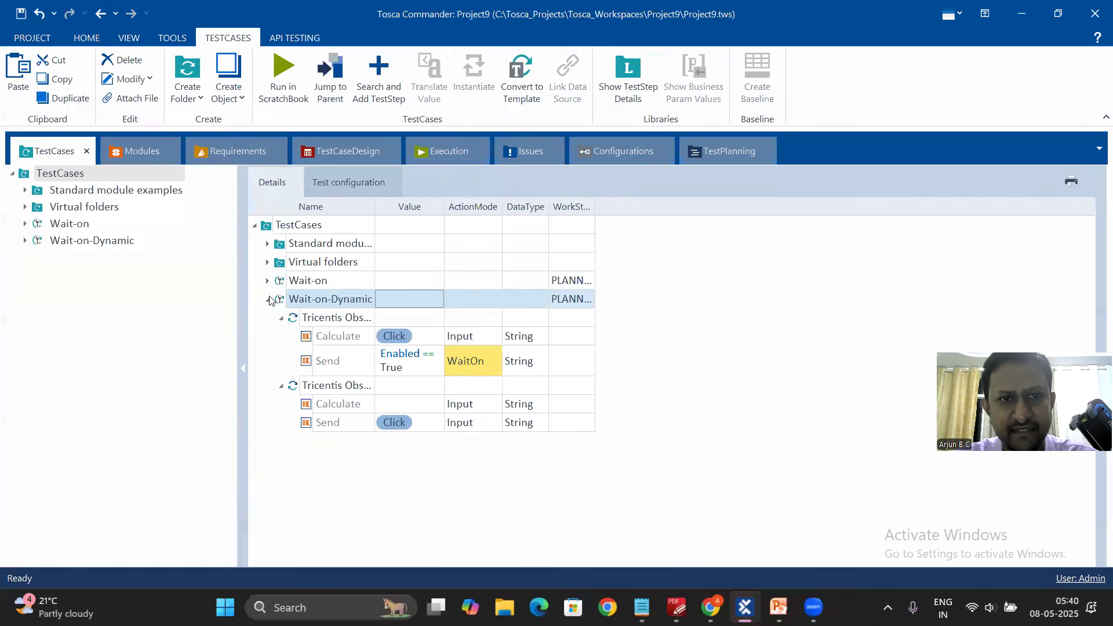
Compare the expanded Wait-on test case with Wait-on-Dynamic and switch to the PowerPoint presentation.
left_click(267, 281)
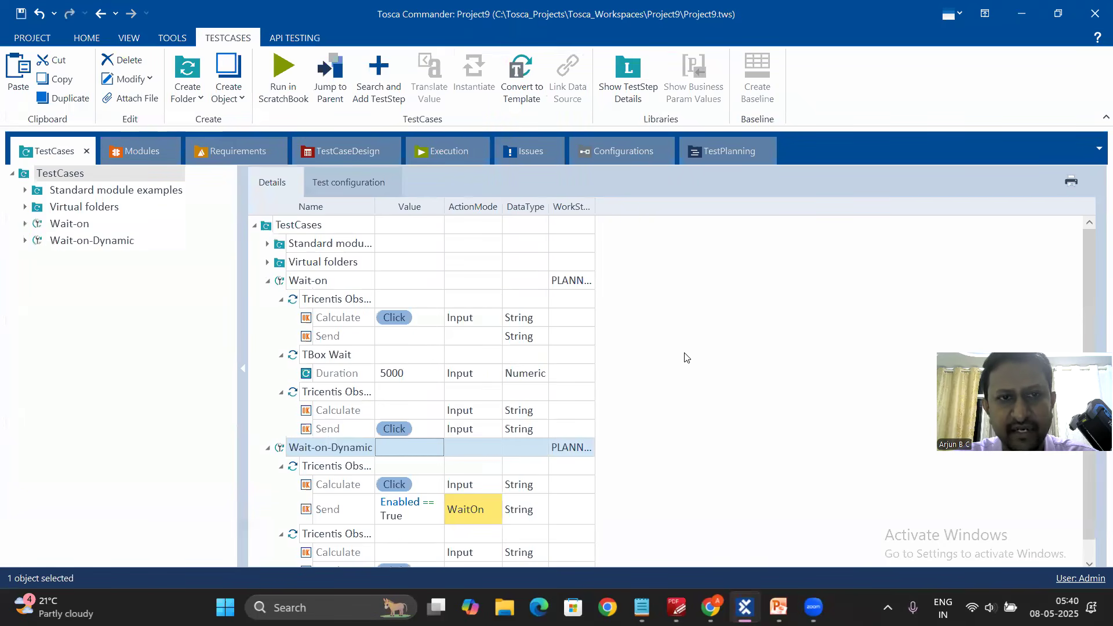
scroll(684, 357, "down", 1)
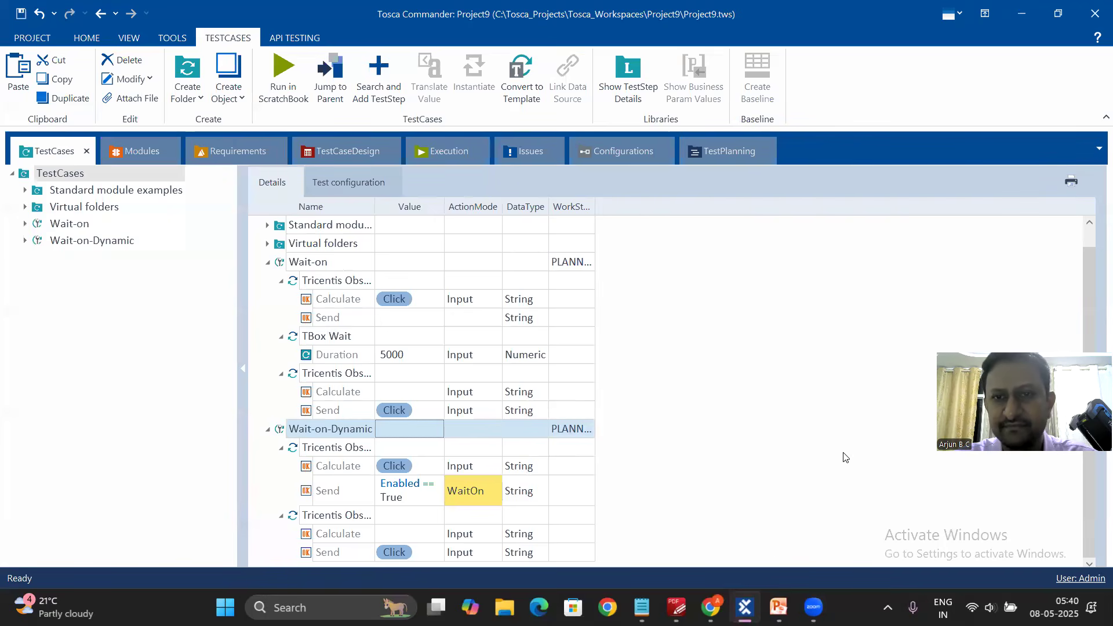
key("alt+Tab")
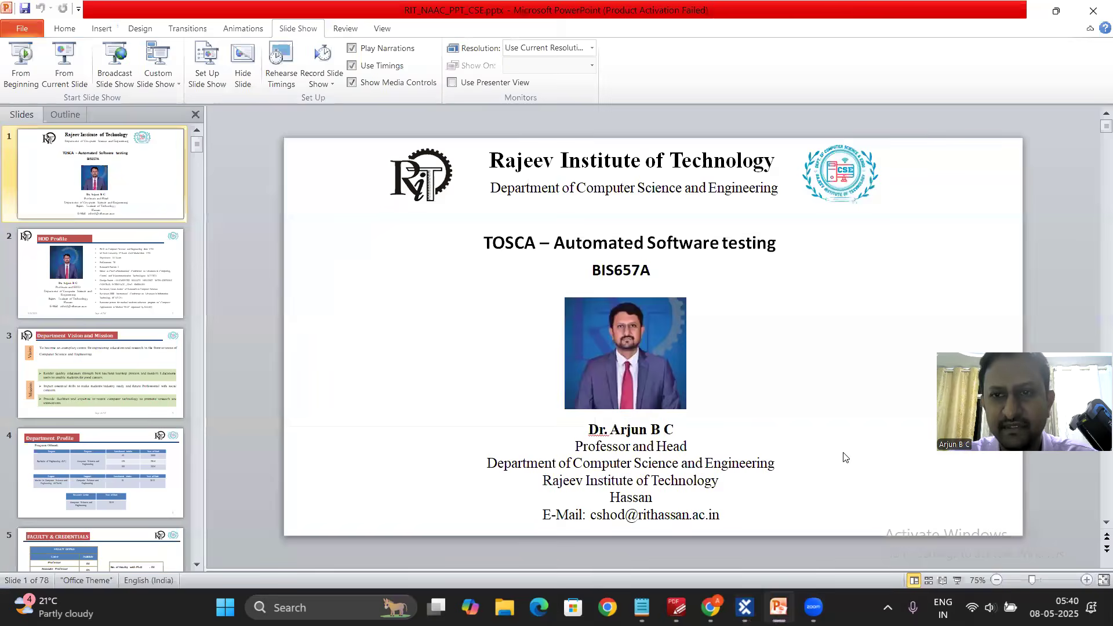